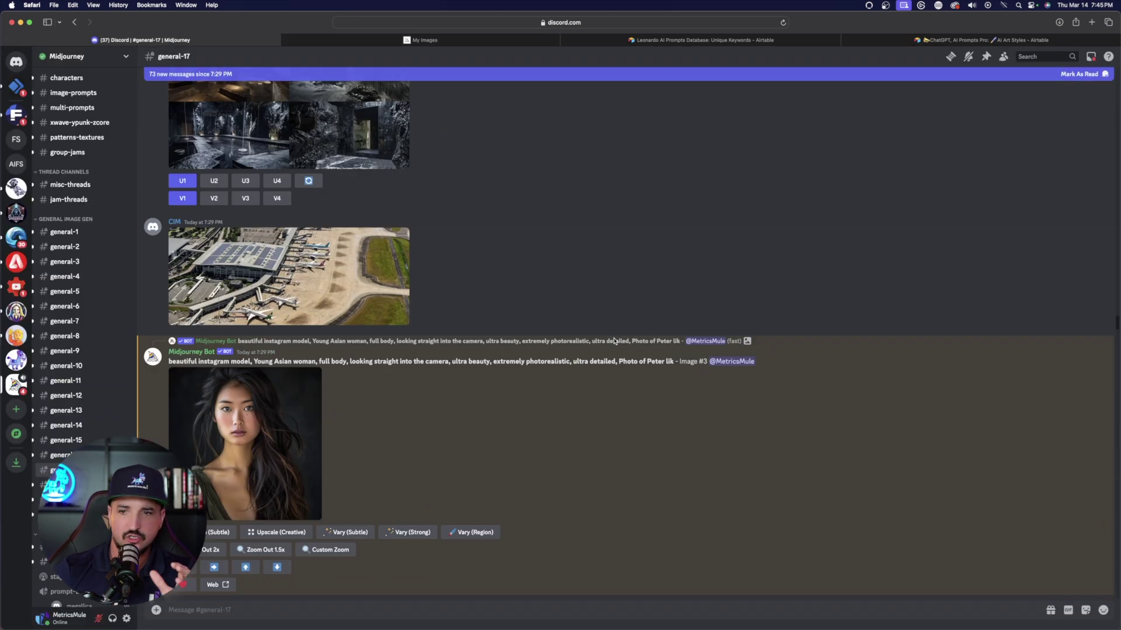
# Look over the upscaled portrait images generated in the general-17 channel
pyautogui.scroll(-6, 614, 341)
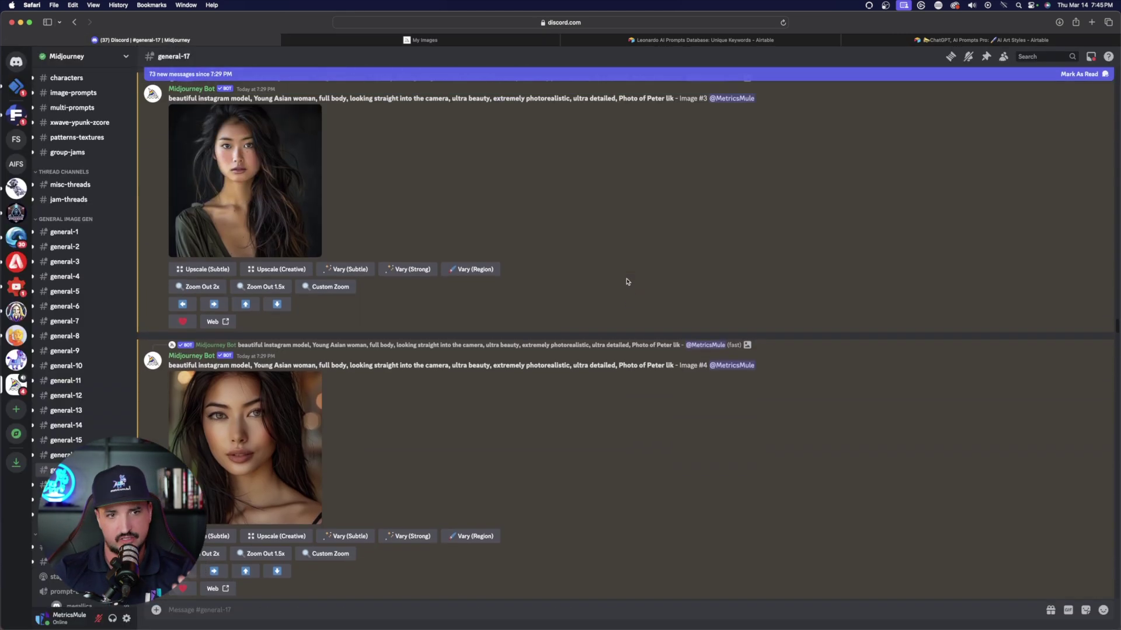
pyautogui.scroll(3, 626, 282)
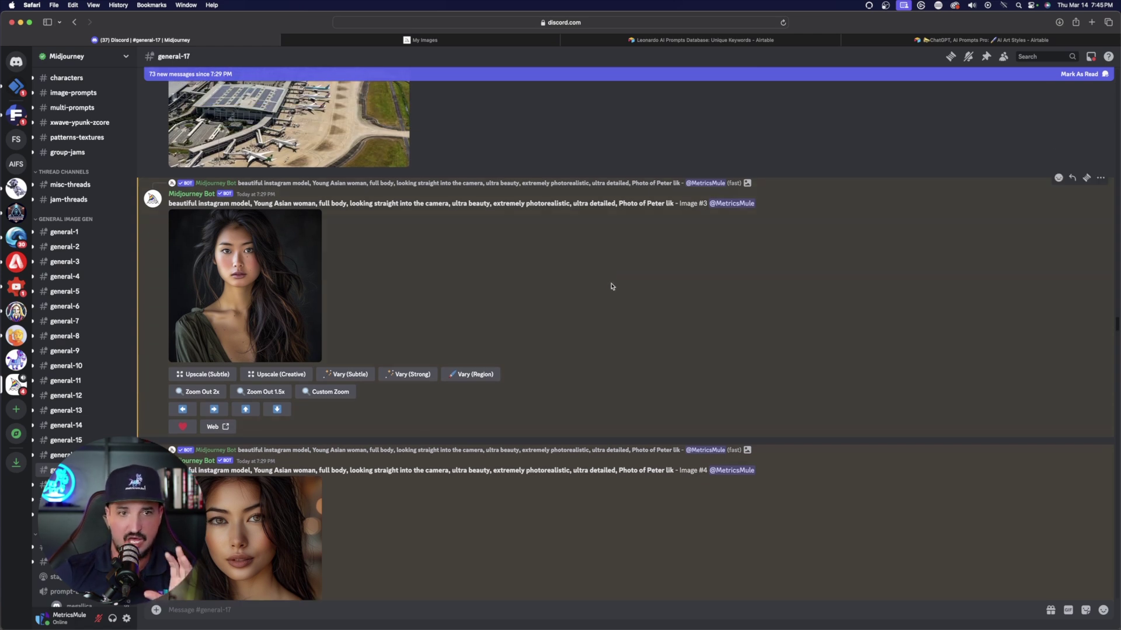
pyautogui.scroll(2, 612, 283)
pyautogui.scroll(-5, 614, 281)
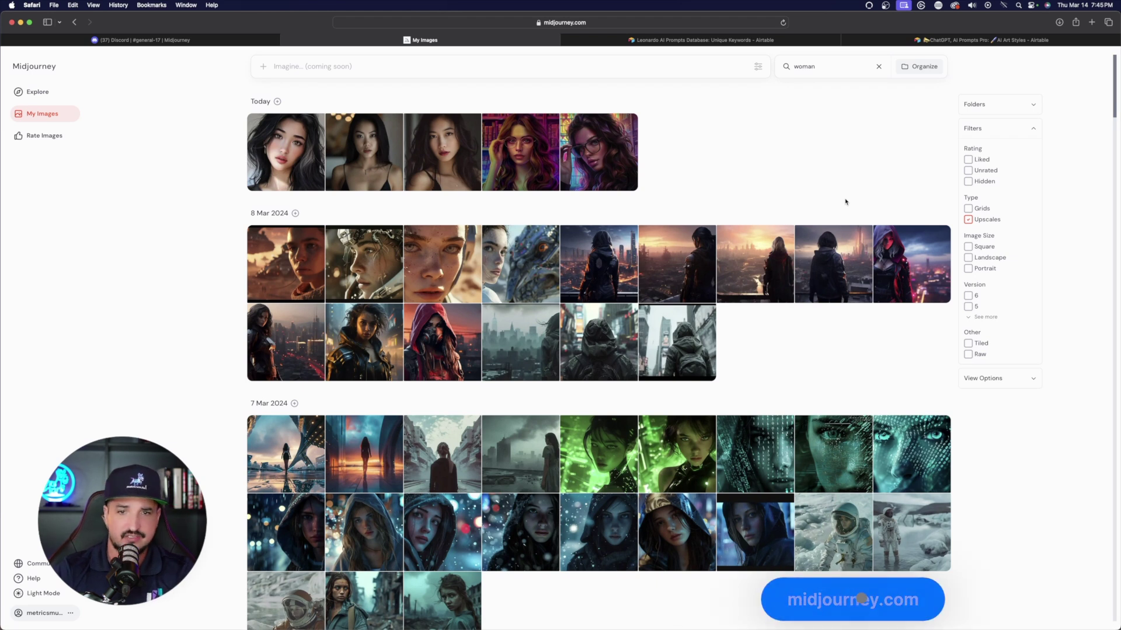
# Clear the prompt search in Midjourney's My Images and search again for "woman"
pyautogui.press('super+equal')
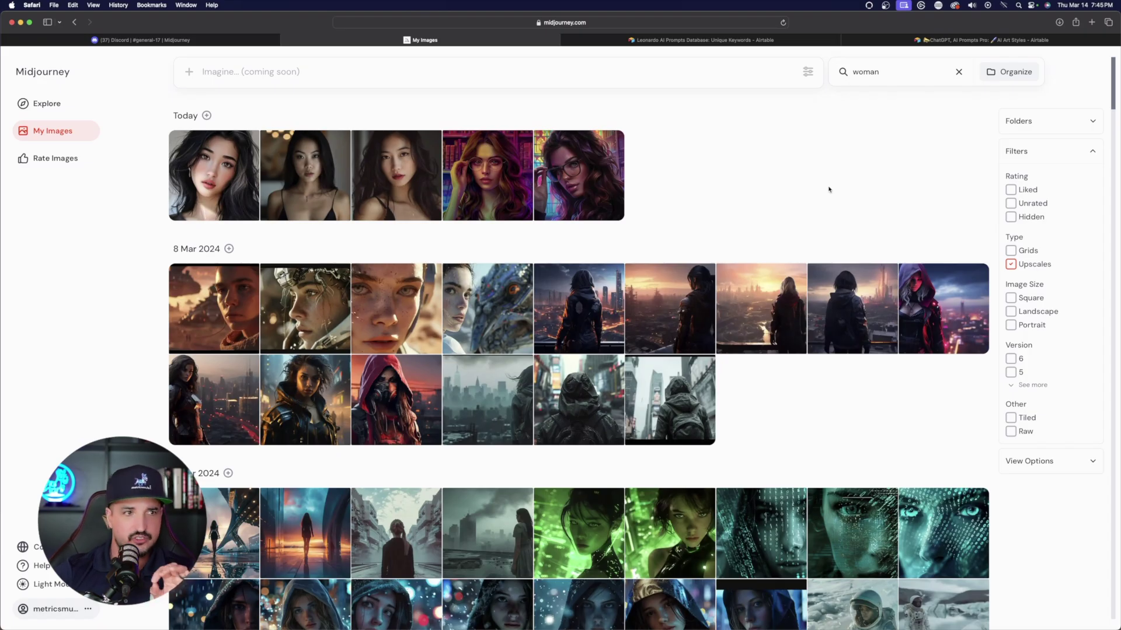
pyautogui.click(958, 72)
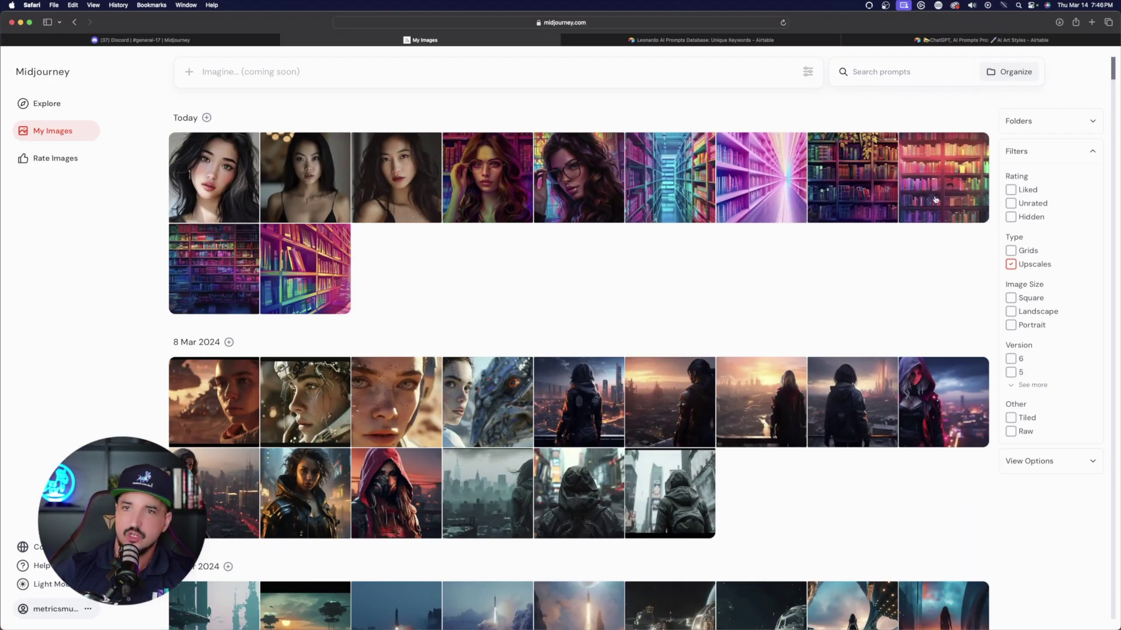
pyautogui.click(899, 73)
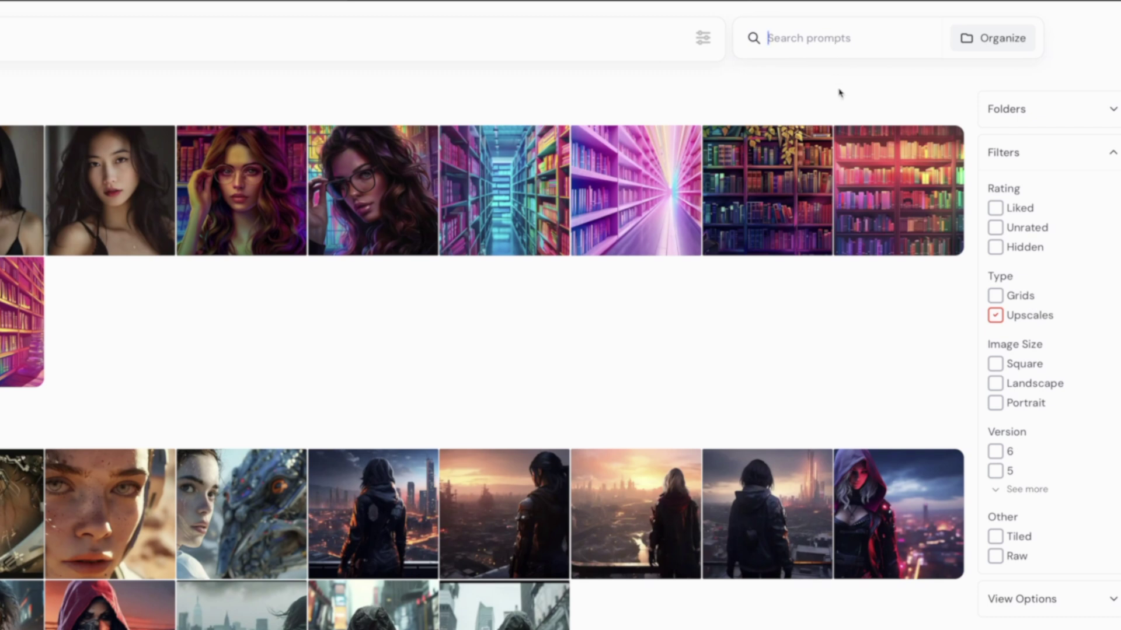
pyautogui.write('woman')
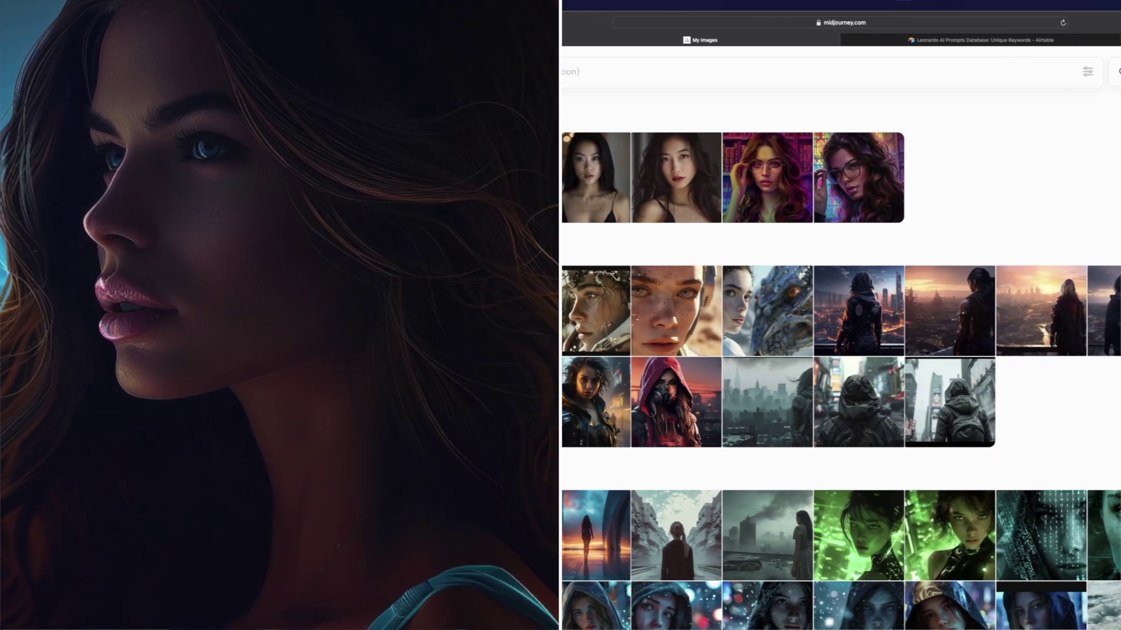
# Browse the upscaled images matching "woman" across the different dates in My Images
pyautogui.scroll(-1, 883, 168)
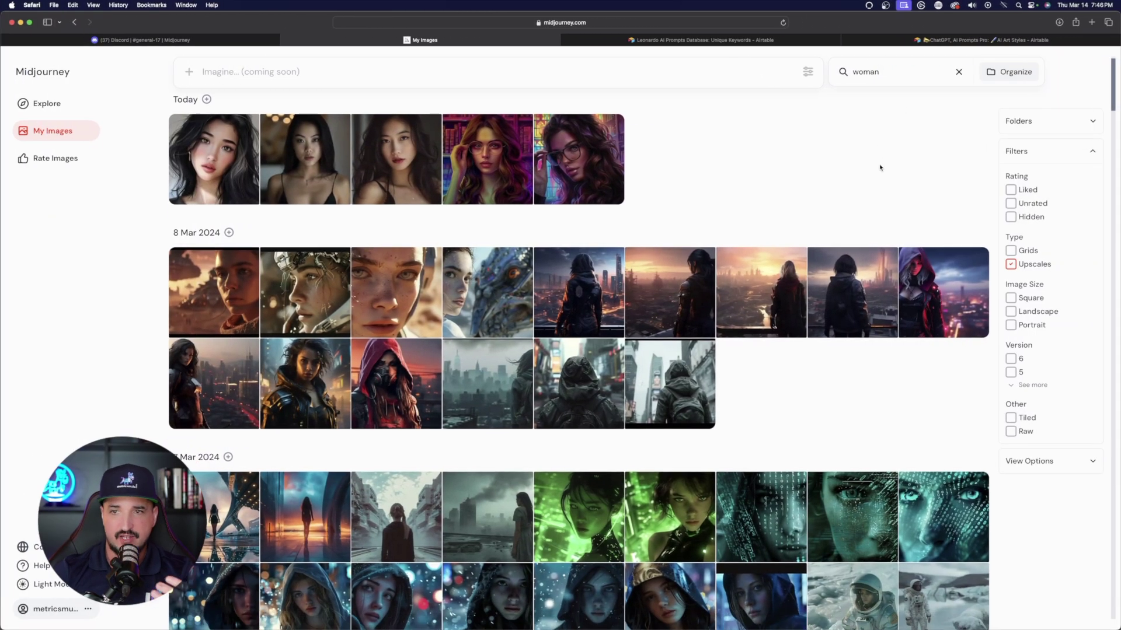
pyautogui.scroll(-5, 839, 169)
pyautogui.scroll(-20, 833, 168)
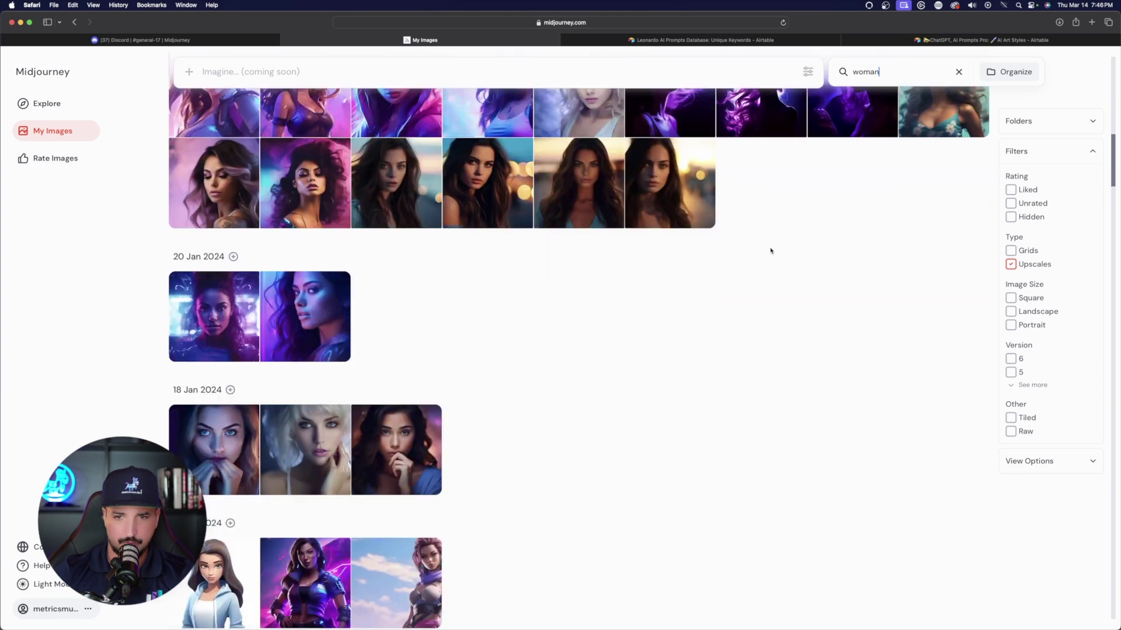
pyautogui.scroll(-10, 721, 251)
pyautogui.scroll(12, 723, 257)
pyautogui.scroll(20, 702, 267)
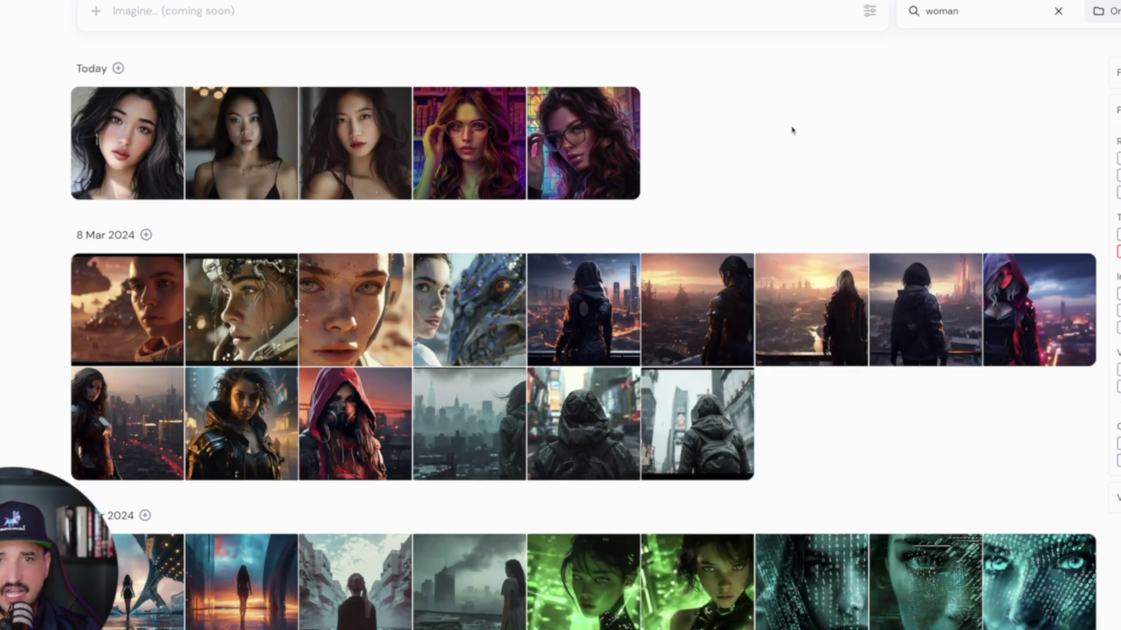
pyautogui.scroll(-8, 744, 167)
pyautogui.scroll(3, 625, 183)
pyautogui.scroll(6, 641, 151)
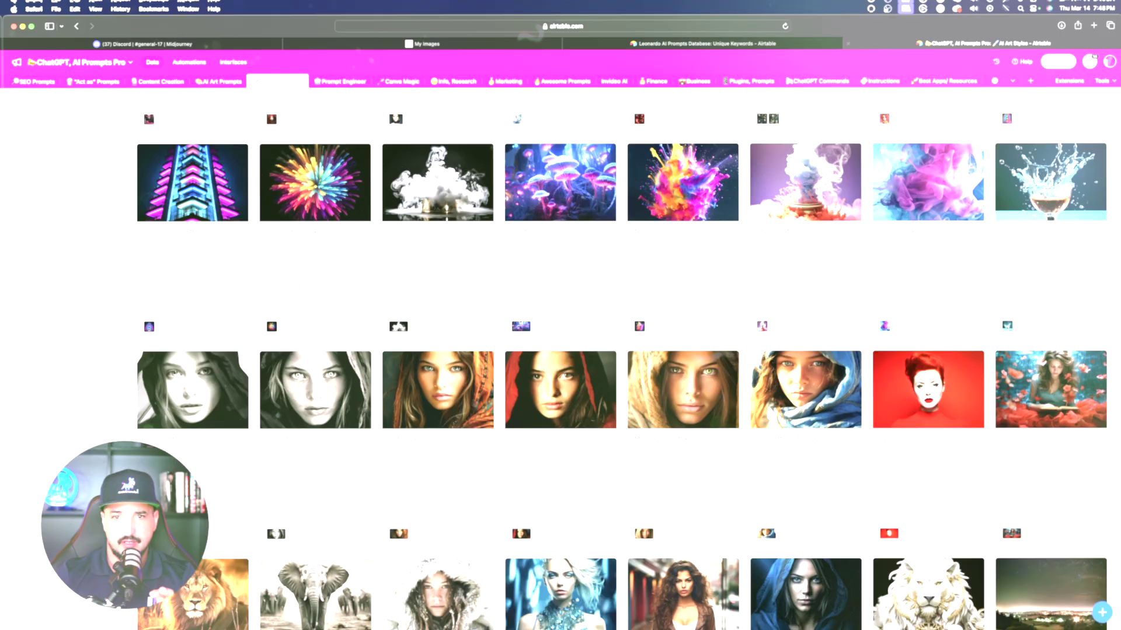
# Examine the AI Art Styles gallery in Airtable, viewing the Peter Lik record's sample image at full size
pyautogui.scroll(2, 495, 304)
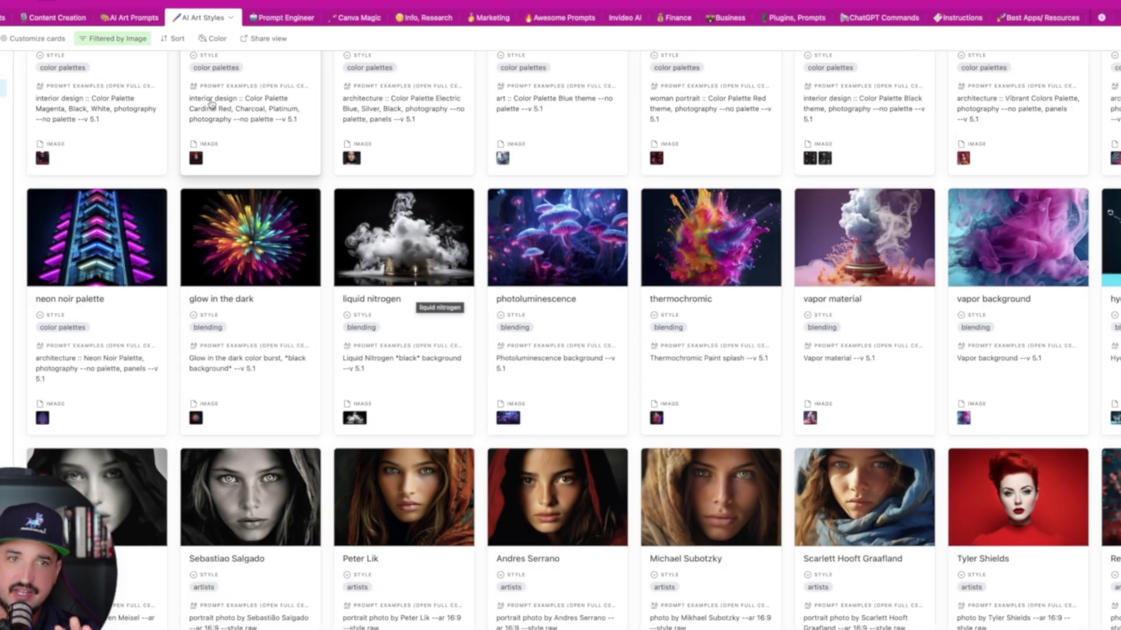
pyautogui.scroll(3, 562, 210)
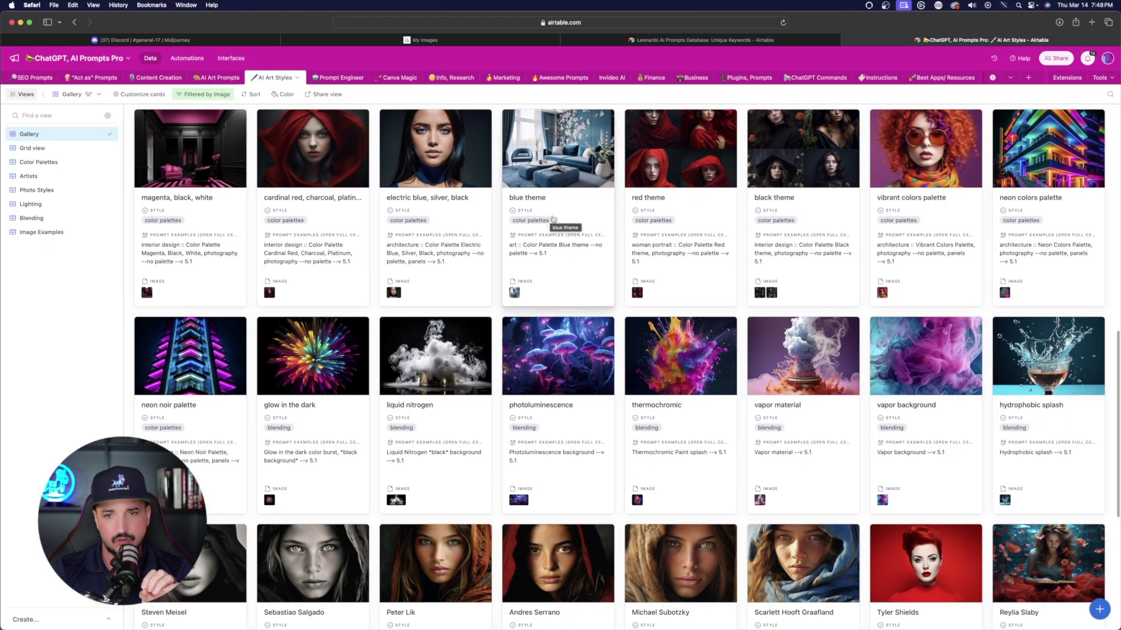
pyautogui.scroll(-5, 591, 272)
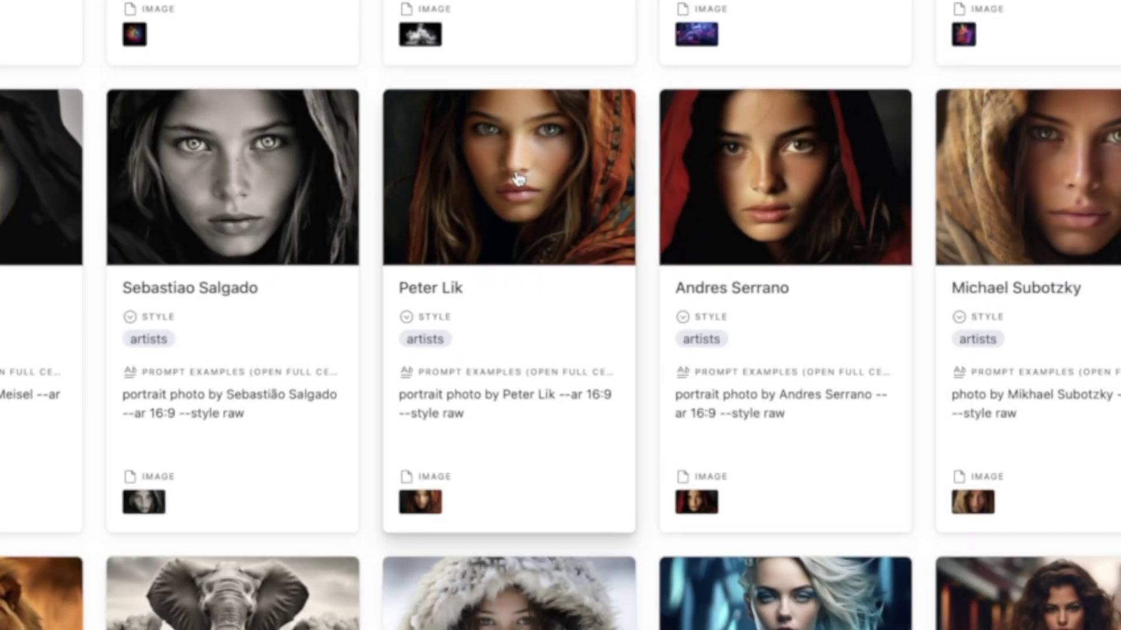
pyautogui.click(518, 178)
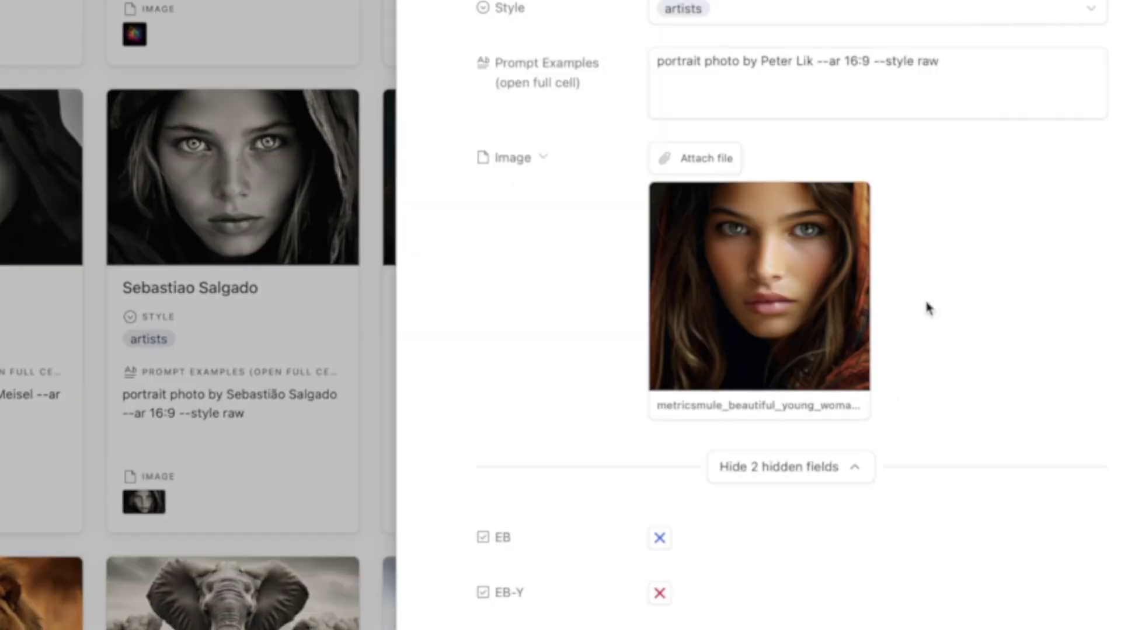
pyautogui.click(777, 337)
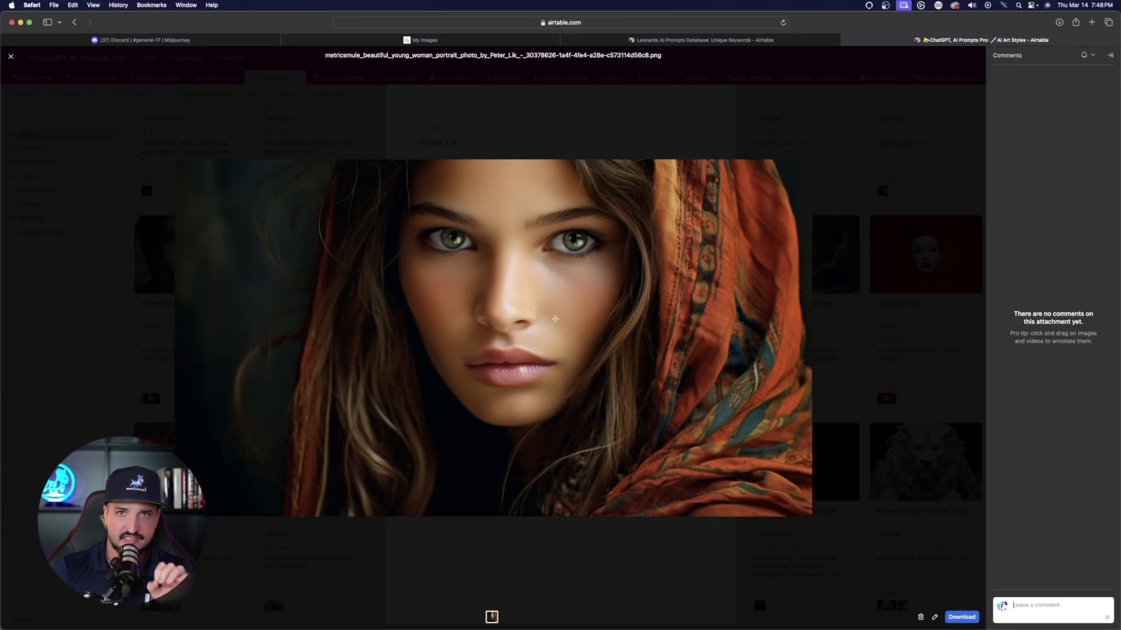
pyautogui.click(629, 118)
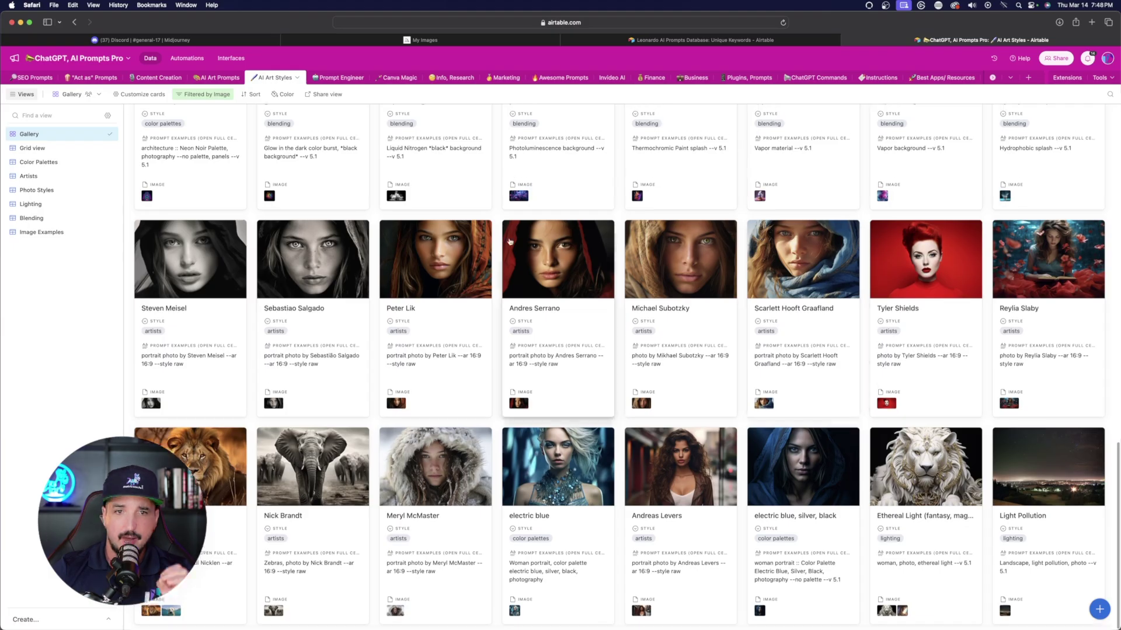
pyautogui.scroll(8, 580, 270)
pyautogui.scroll(3, 581, 270)
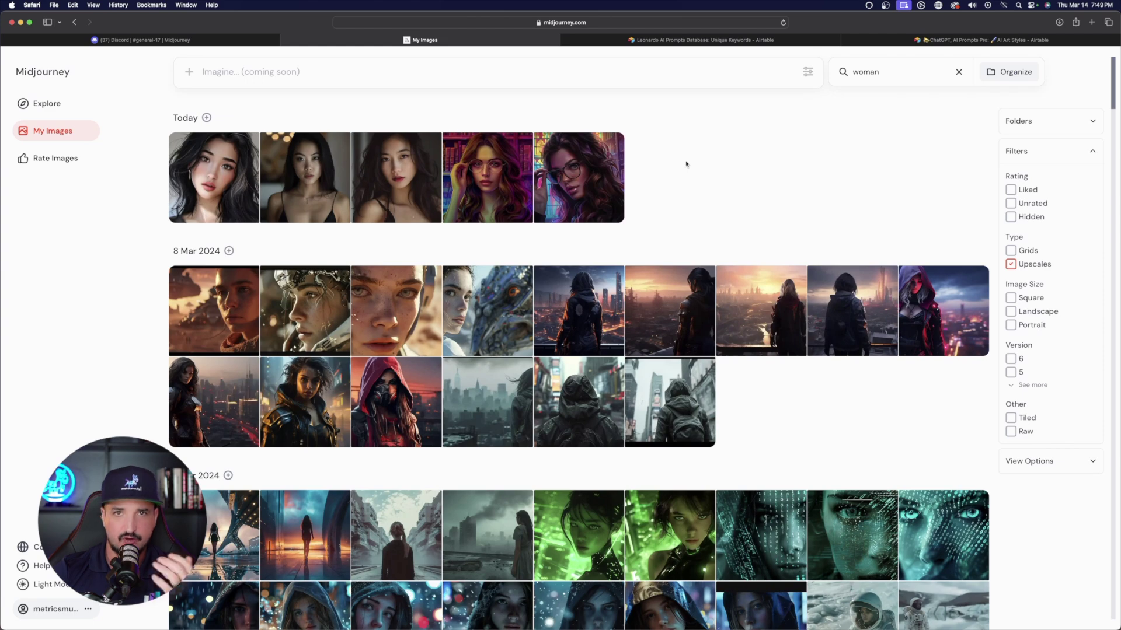
# Open today's first upscaled portrait in My Images and copy its image URL
pyautogui.click(211, 180)
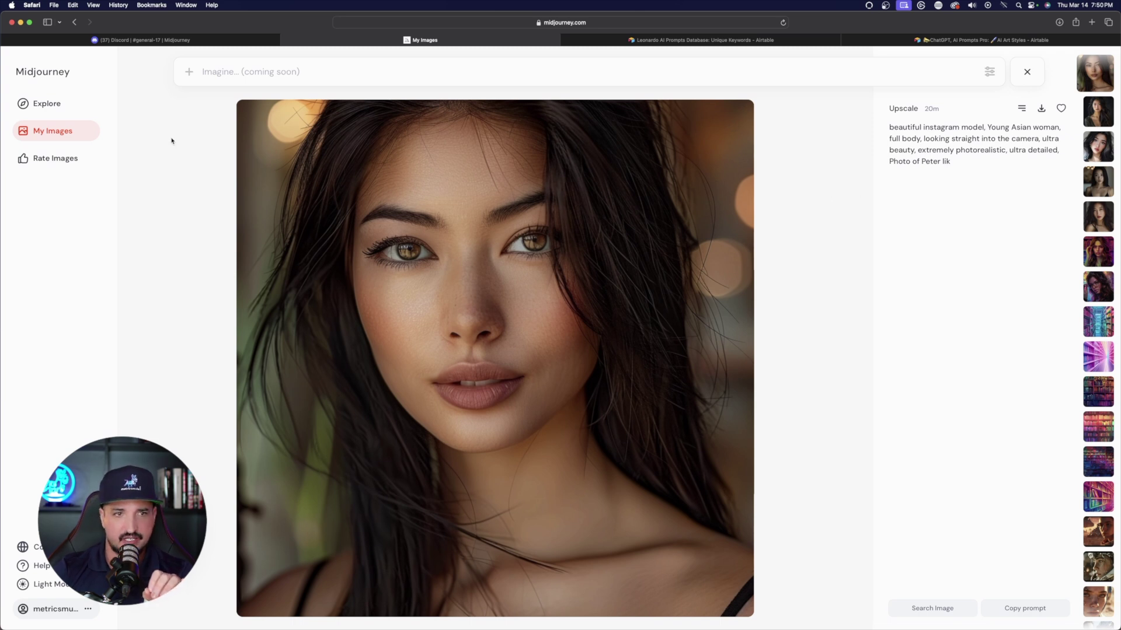
pyautogui.press('Escape')
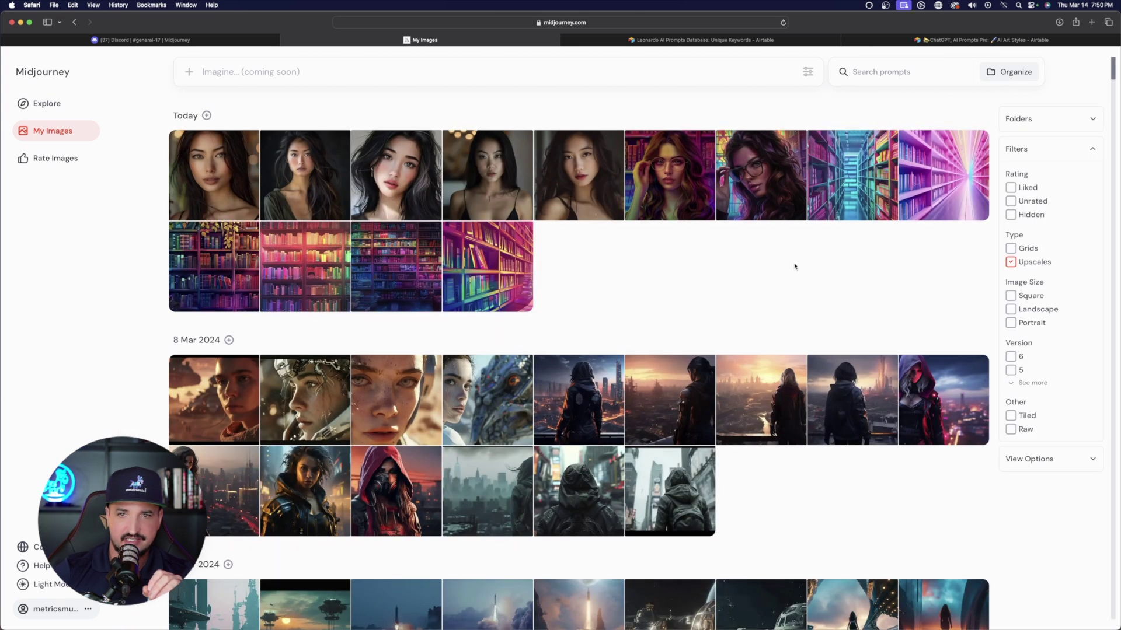
pyautogui.click(201, 182)
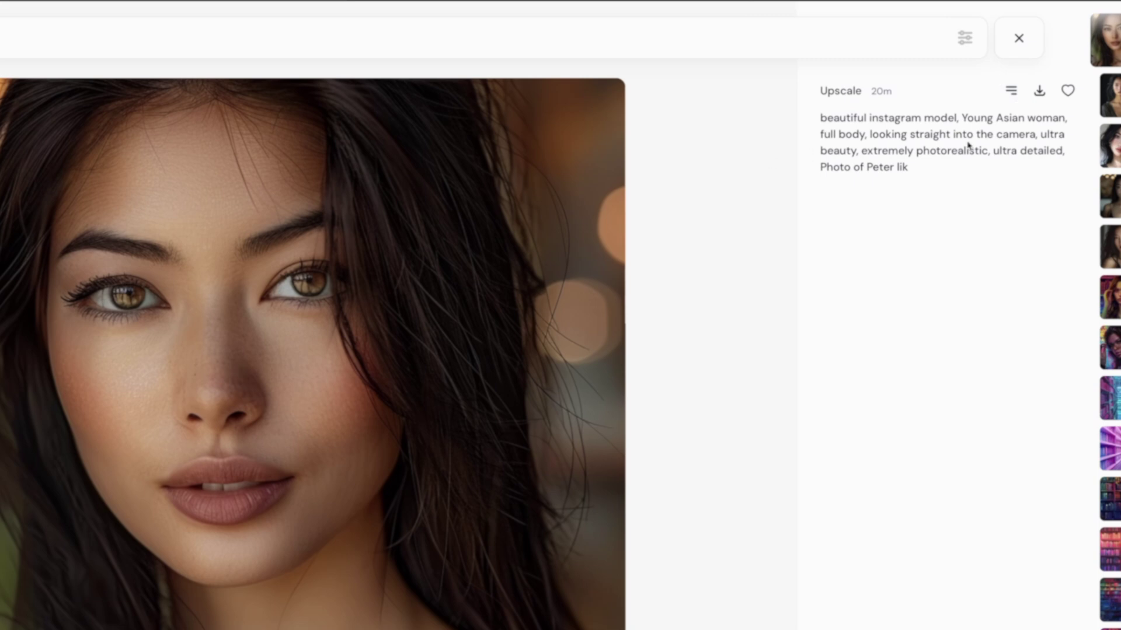
pyautogui.click(1011, 91)
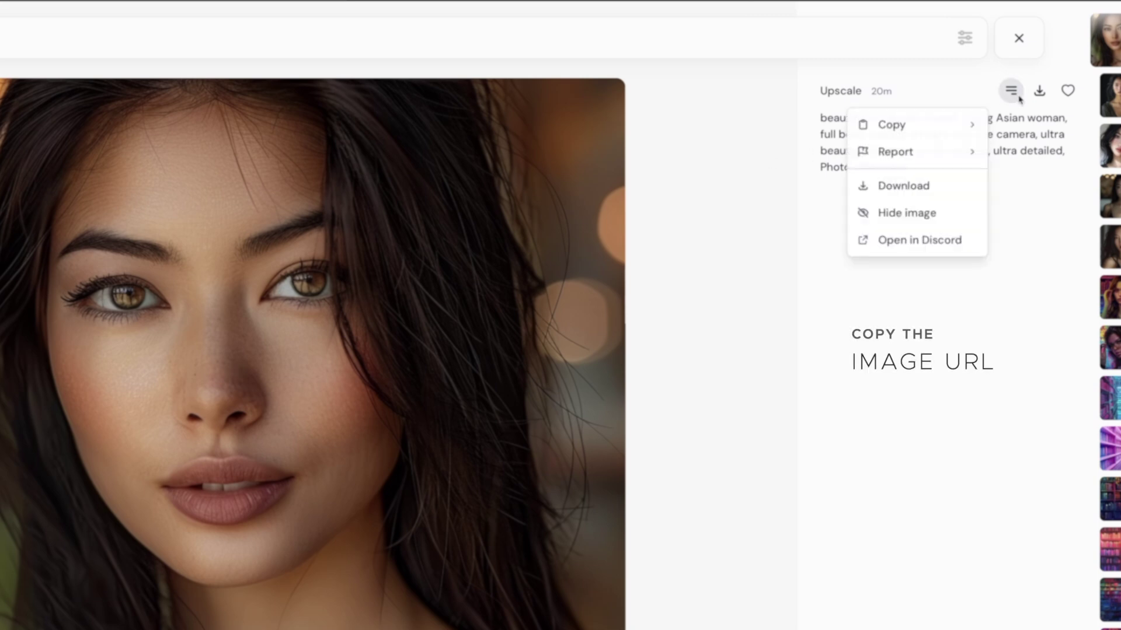
pyautogui.moveTo(920, 133)
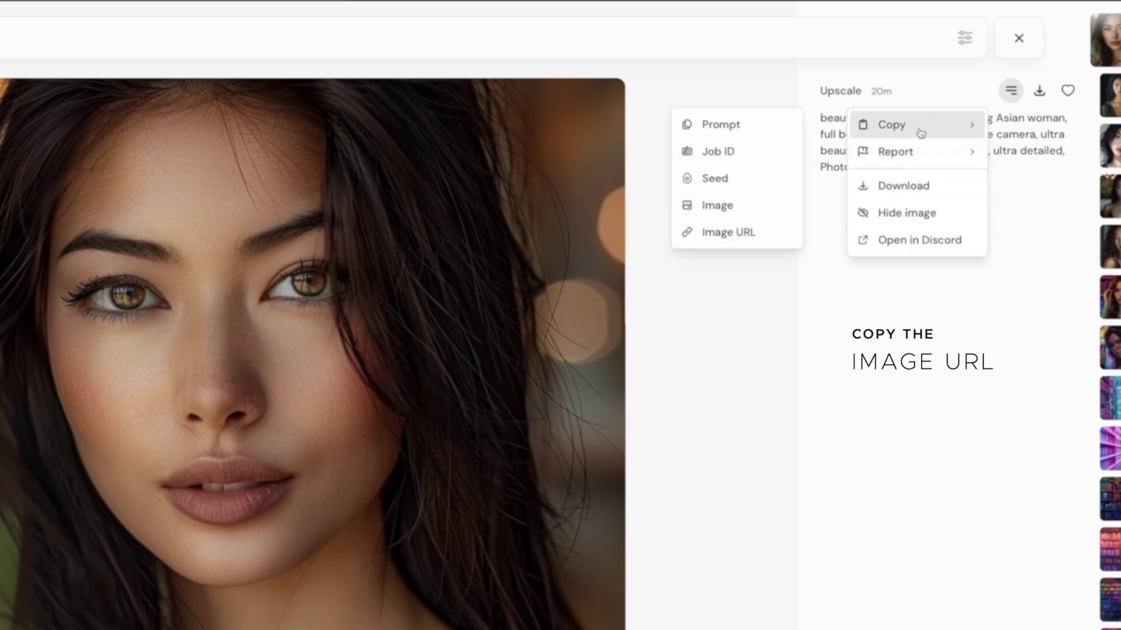
pyautogui.click(729, 234)
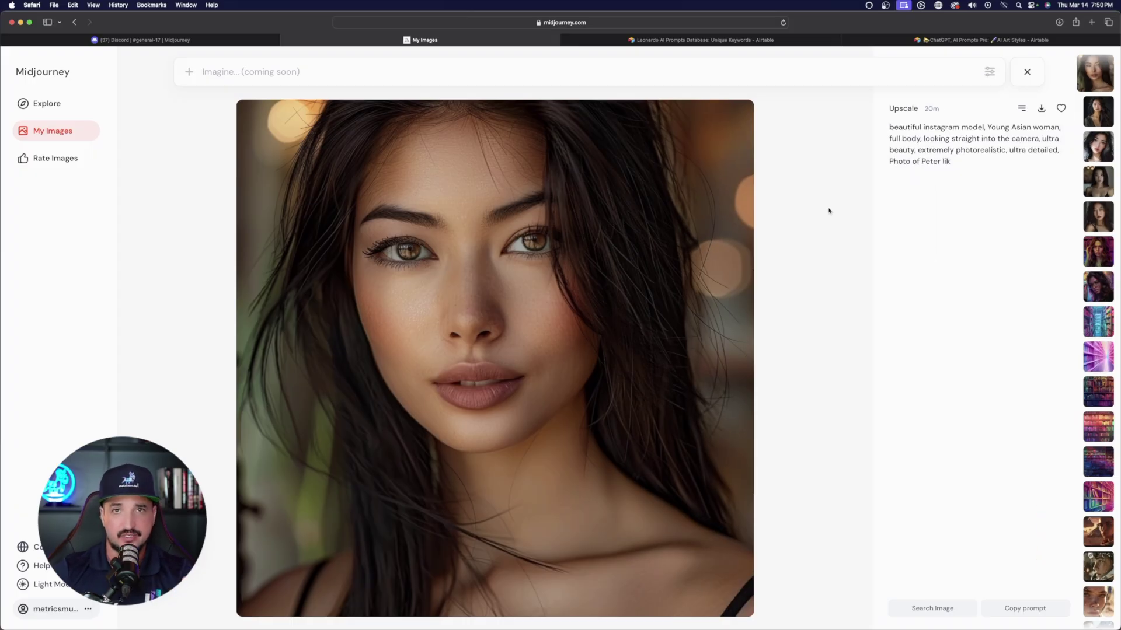
# Switch to the Midjourney channel in Discord and view the Image #4 portrait enlarged
pyautogui.hotkey('ctrl', 'shift', 'Tab')
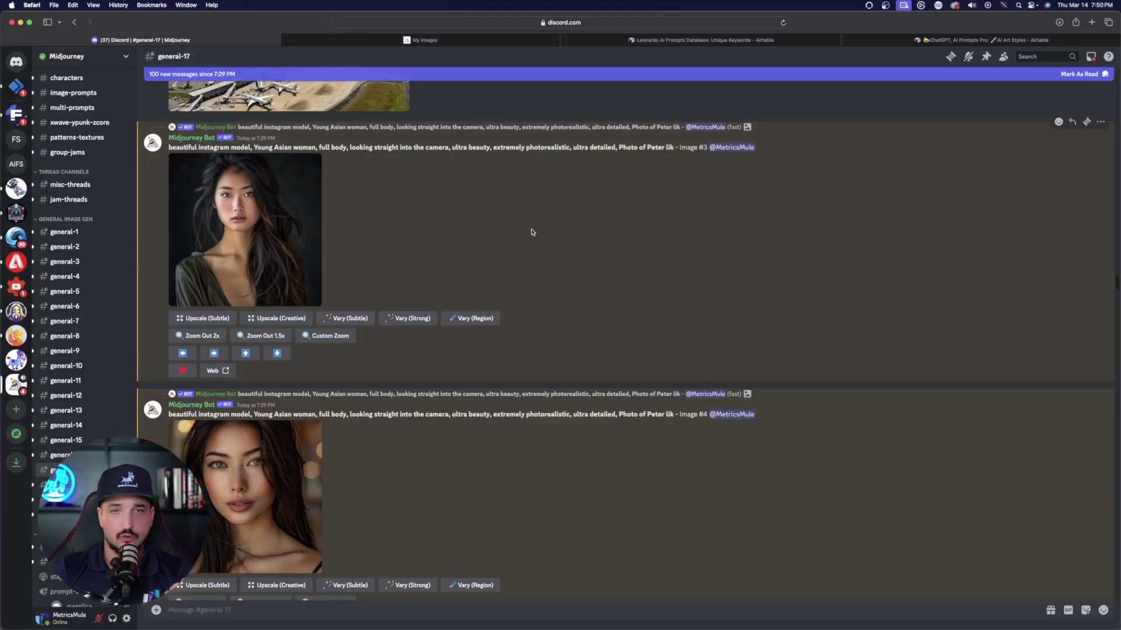
pyautogui.click(271, 501)
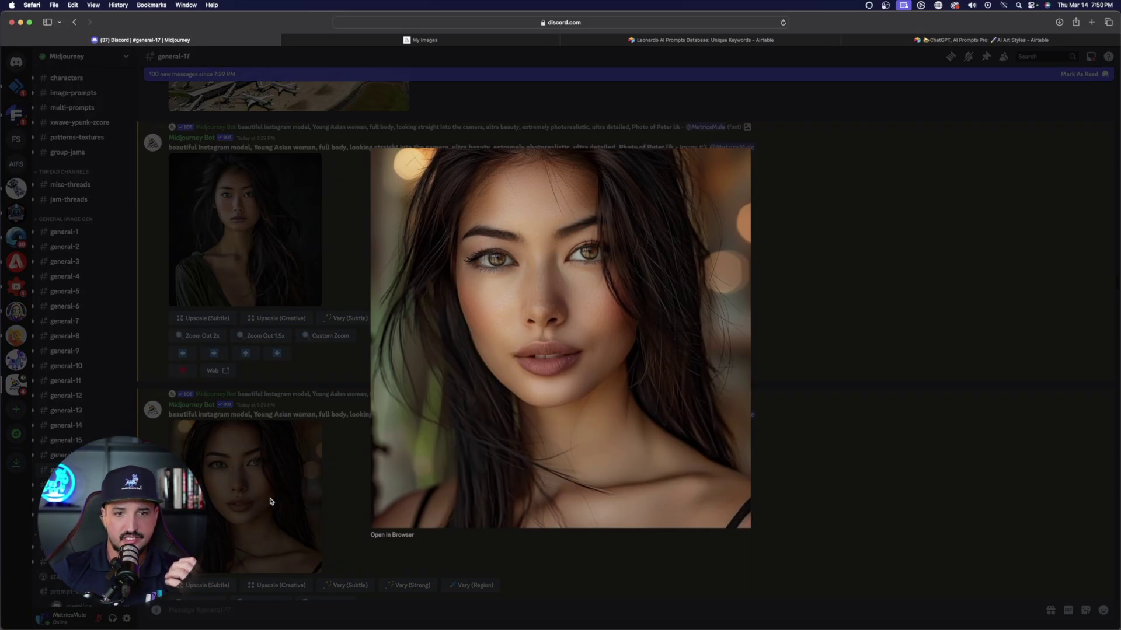
pyautogui.click(838, 318)
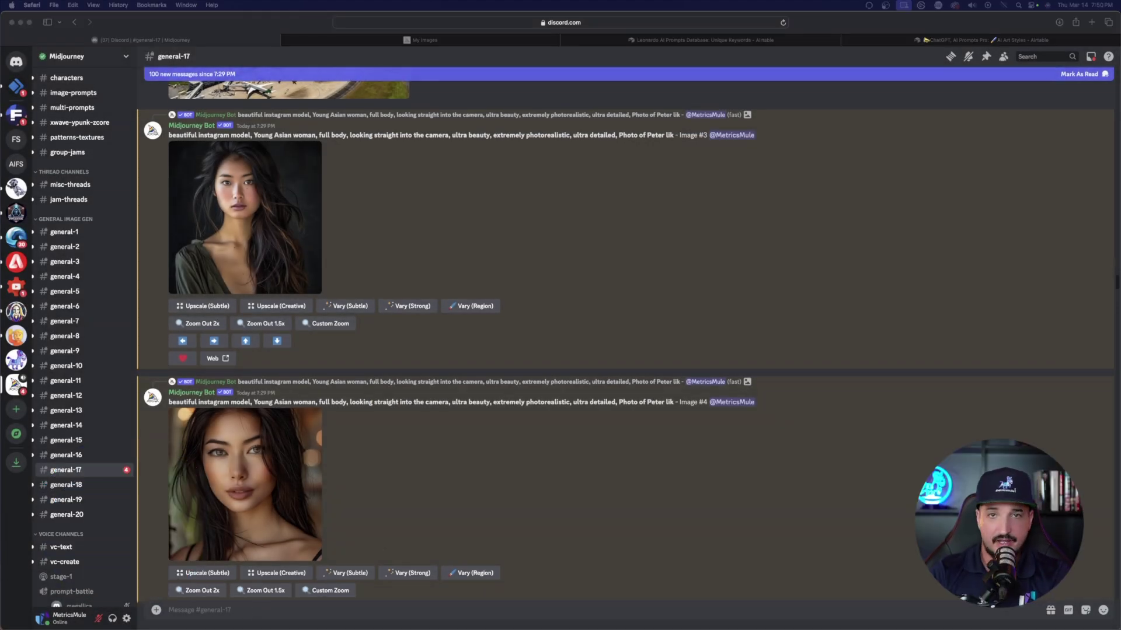
# Start an /imagine prompt reading "a woman at the beach, Bora Bora --cref" followed by the copied portrait URL
pyautogui.write('/')
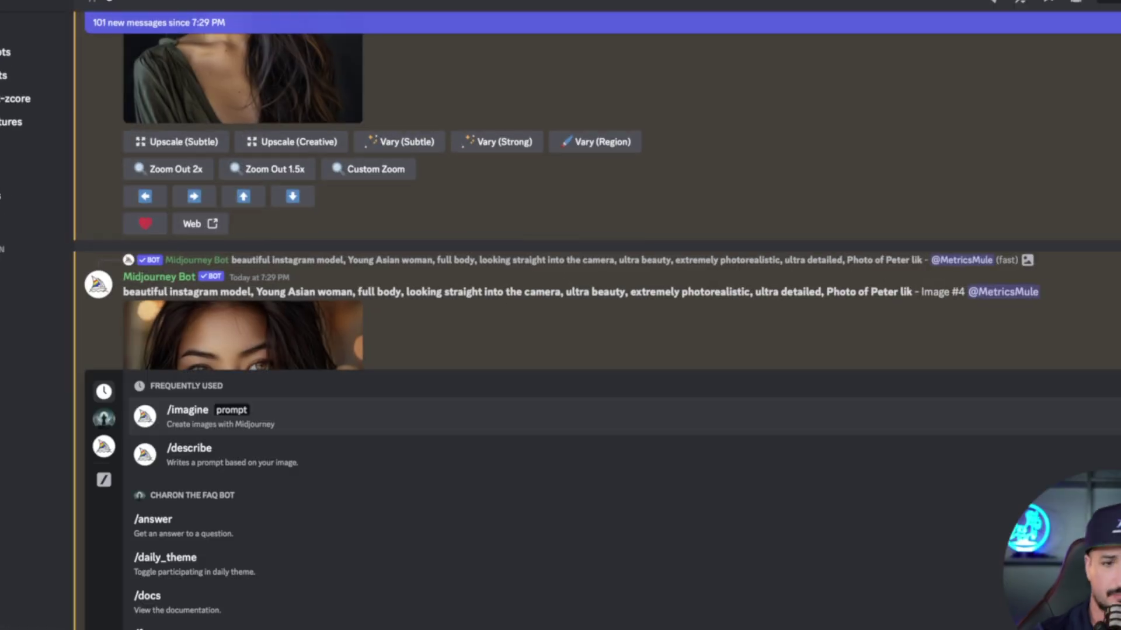
pyautogui.click(380, 415)
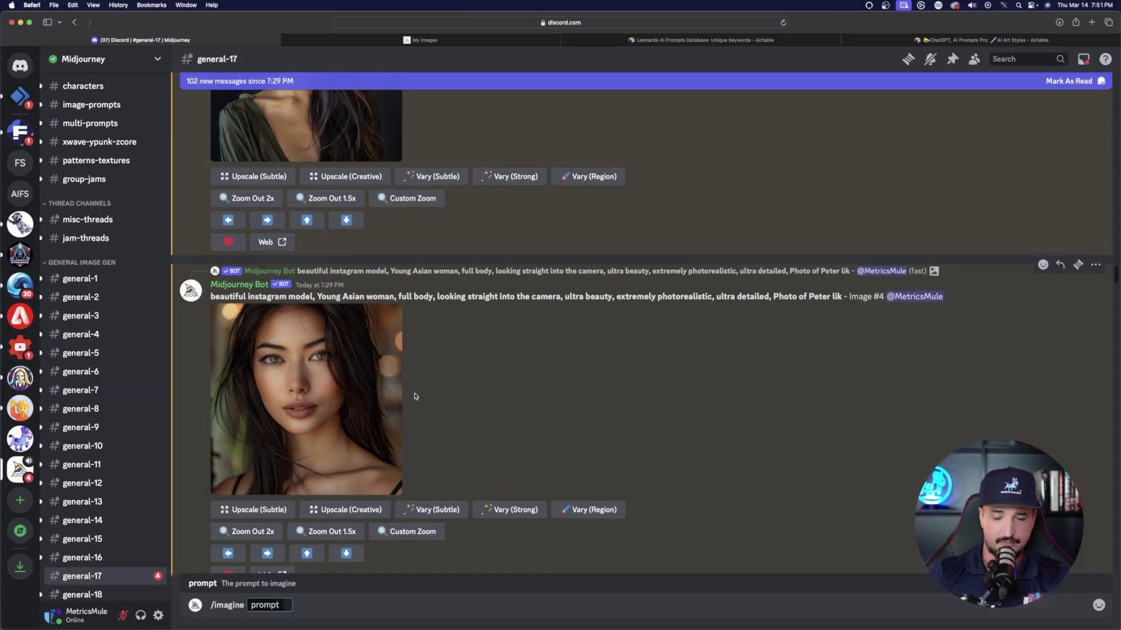
pyautogui.press('super+v')
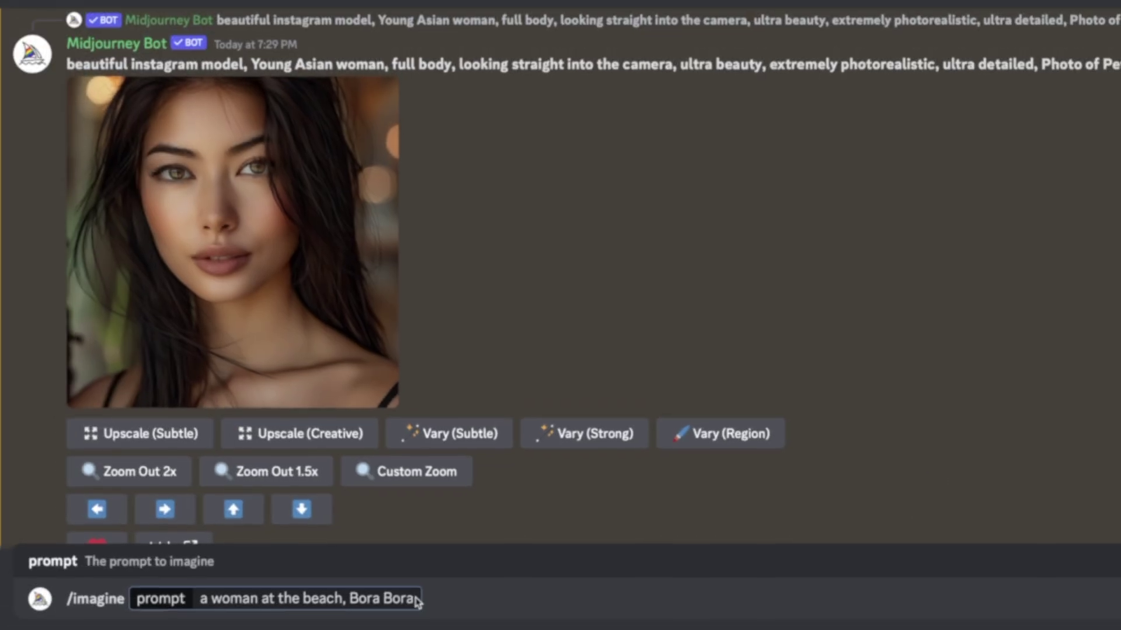
pyautogui.write('--')
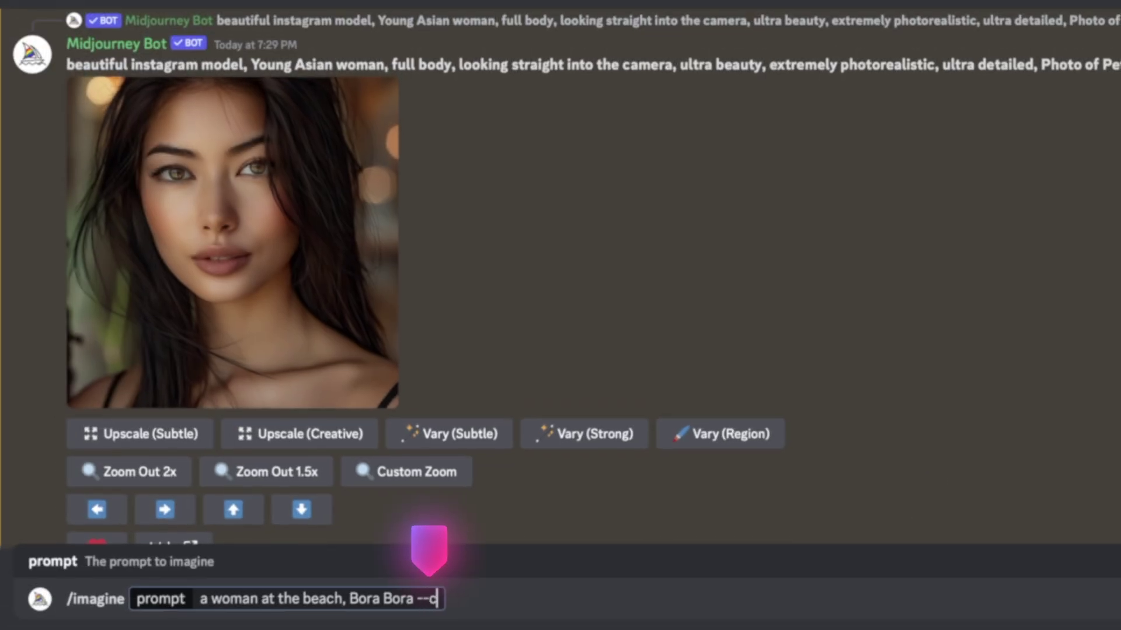
pyautogui.write('cref')
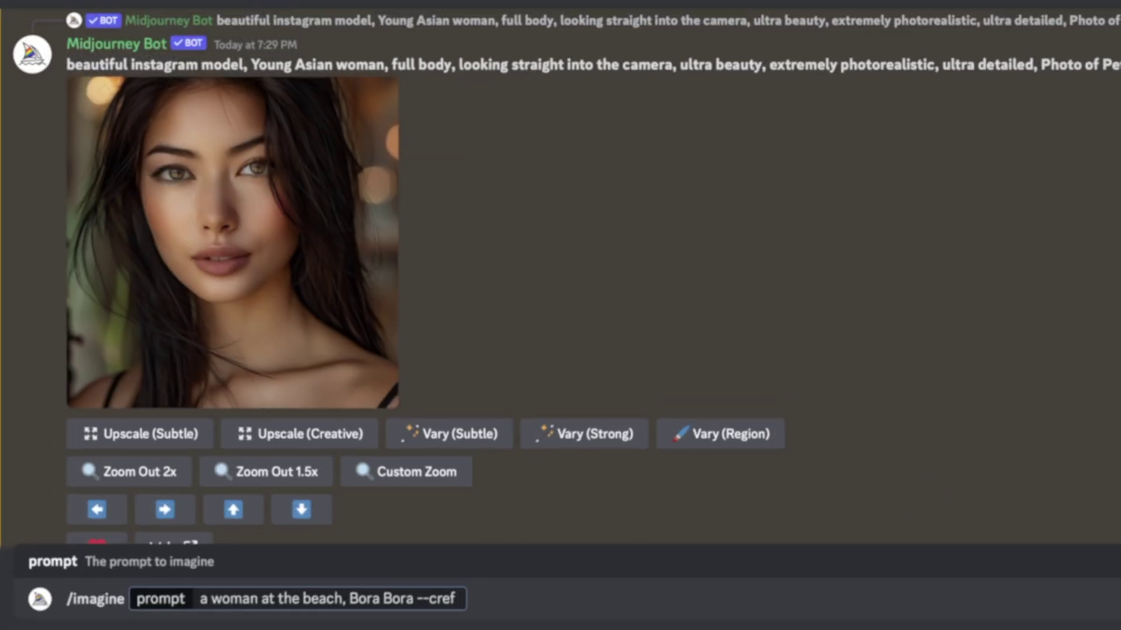
pyautogui.press('super+v')
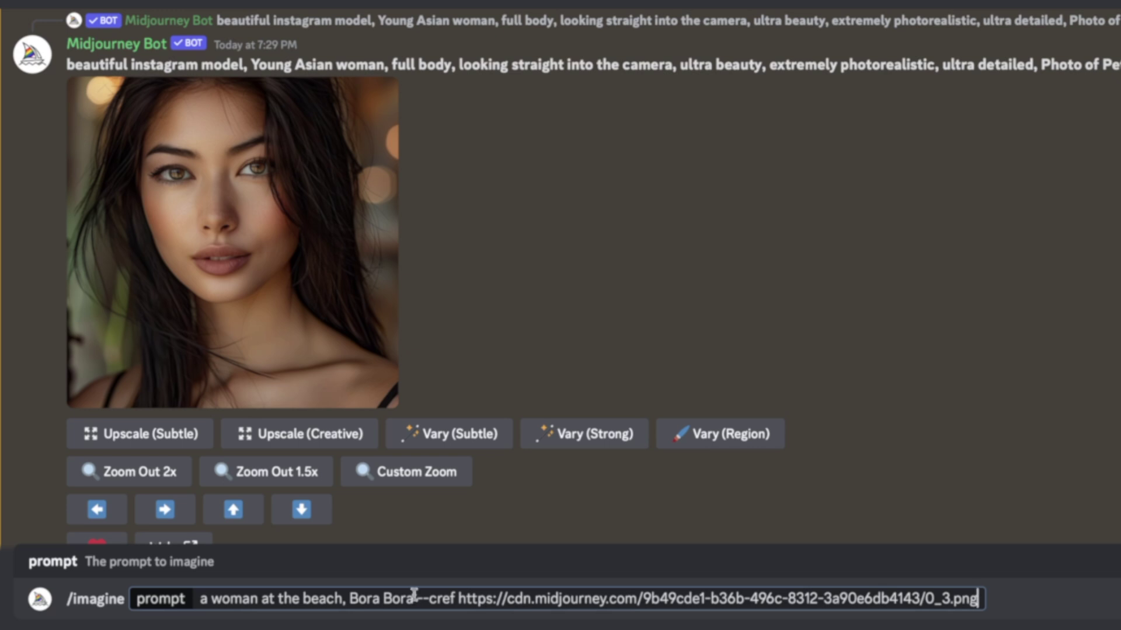
# Check the reference portrait in My Images and return to the end of the Discord prompt, after the --cw parameter
pyautogui.click(421, 40)
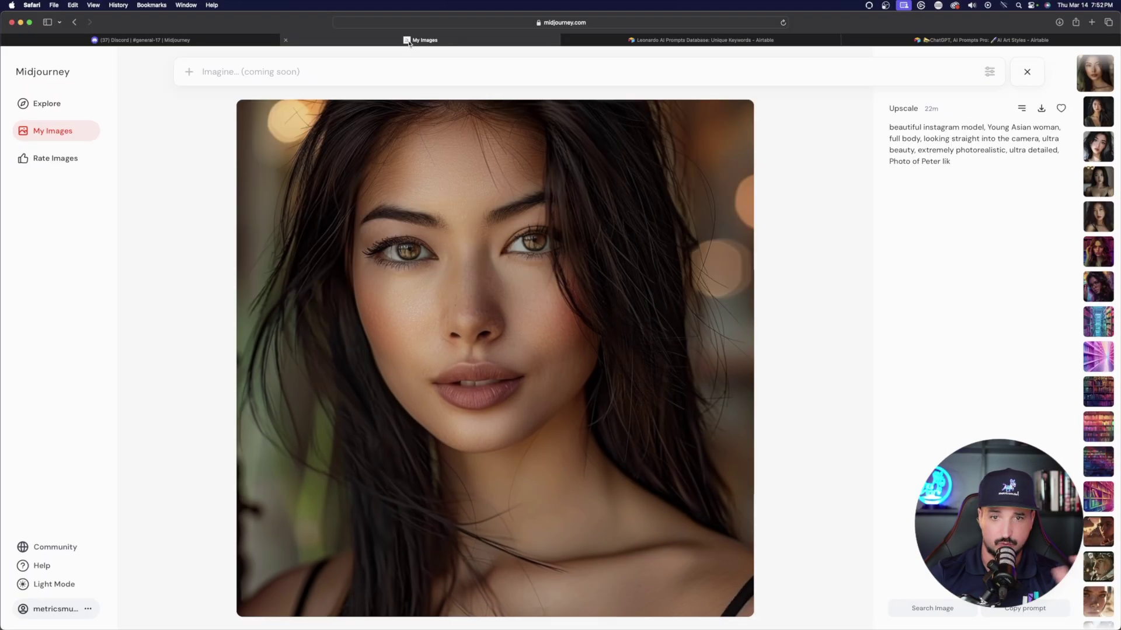
pyautogui.click(225, 39)
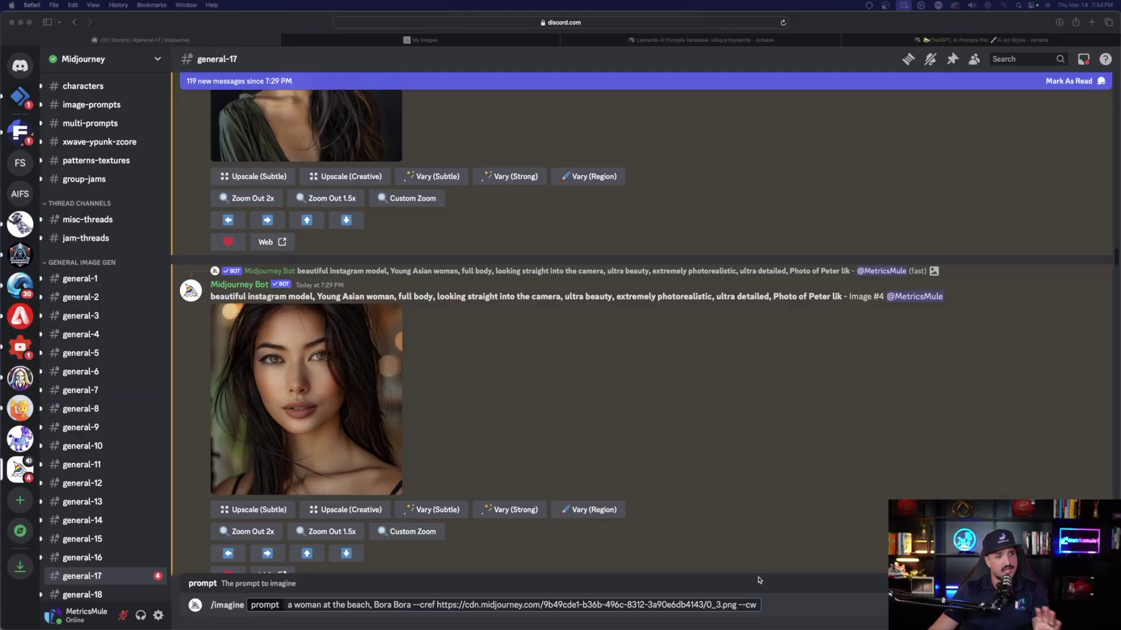
pyautogui.click(759, 604)
pyautogui.click(759, 604)
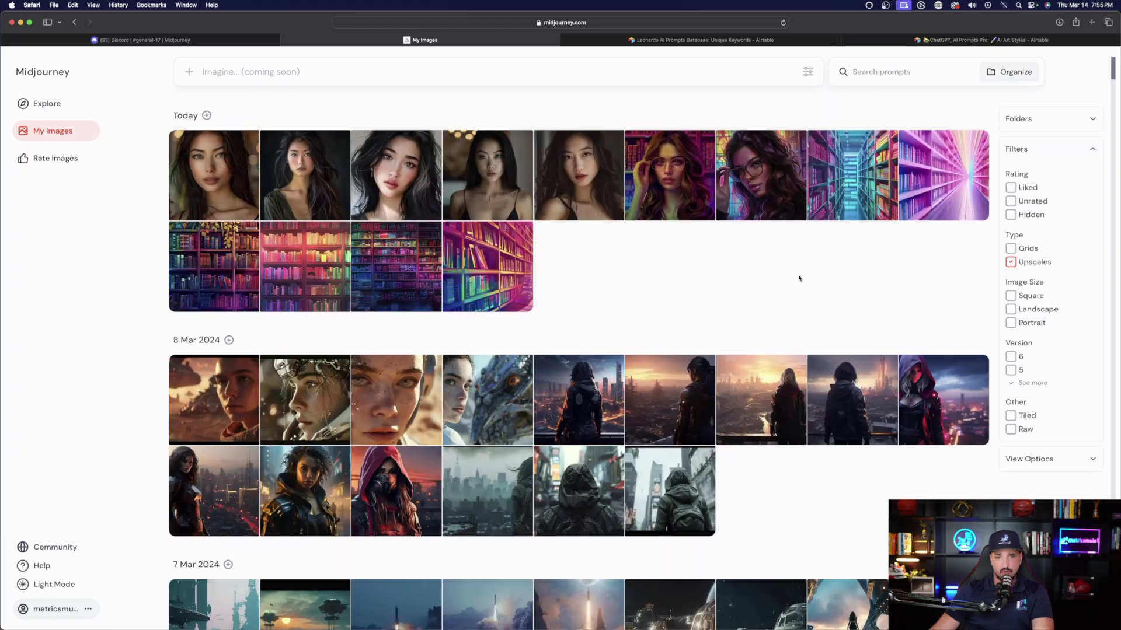
# Find the long-haired brunette portrait at sunset among the older upscales in My Images and bring up its copy options
pyautogui.scroll(-2, 761, 296)
pyautogui.scroll(-15, 818, 125)
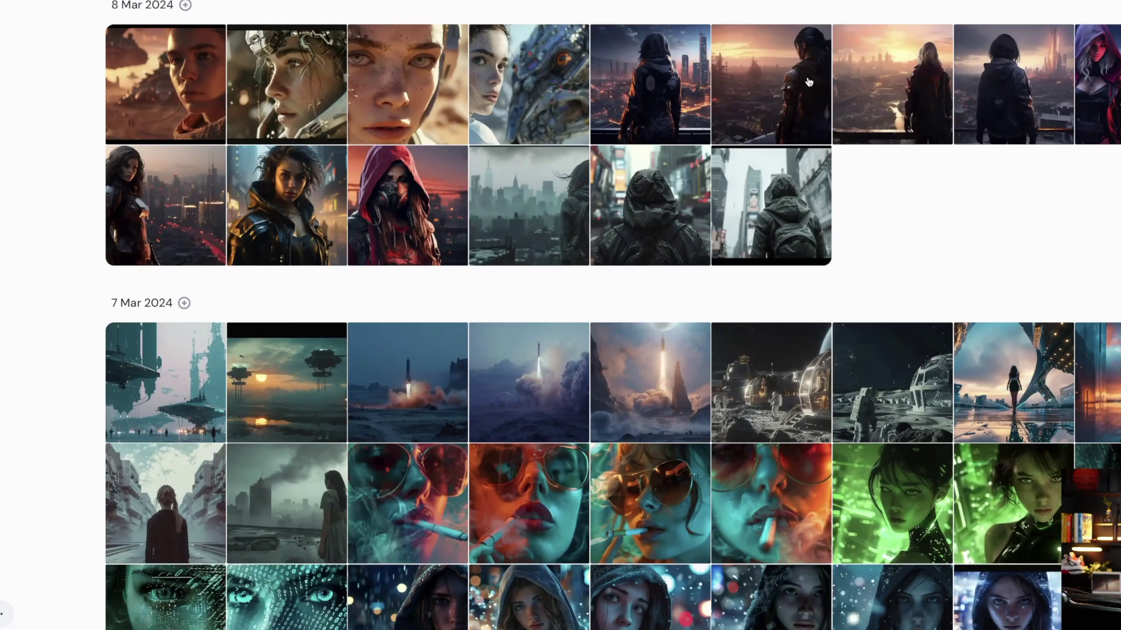
pyautogui.scroll(-14, 804, 145)
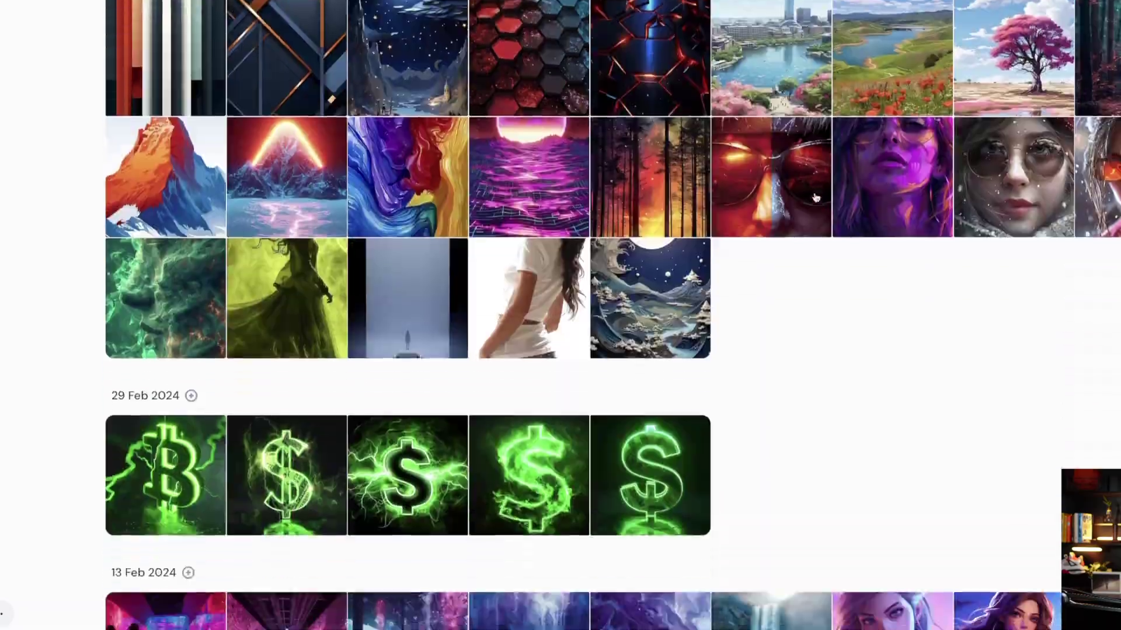
pyautogui.scroll(-10, 797, 362)
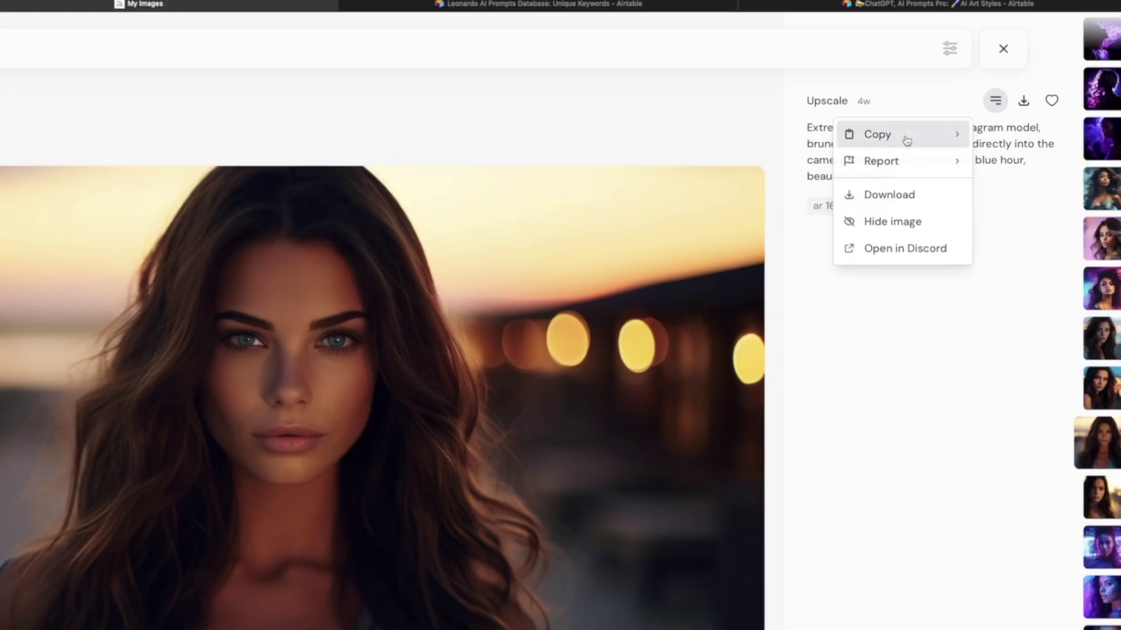
pyautogui.moveTo(906, 141)
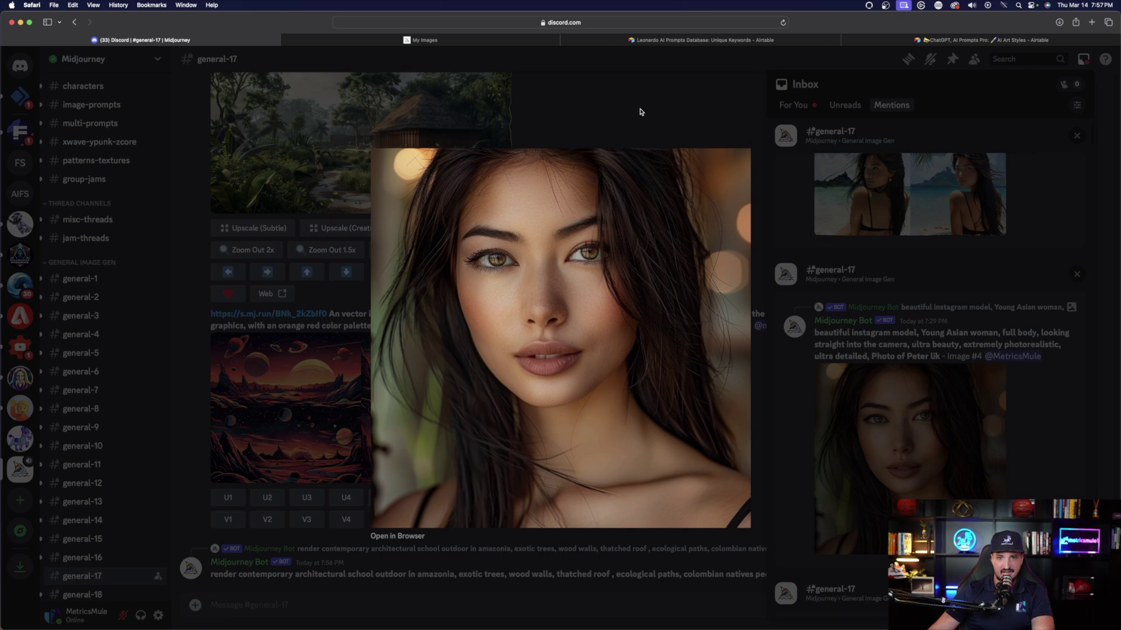
# Compare the enlarged Bora Bora beach and gym grids in Discord with the brunette sunset portrait in My Images
pyautogui.click(640, 111)
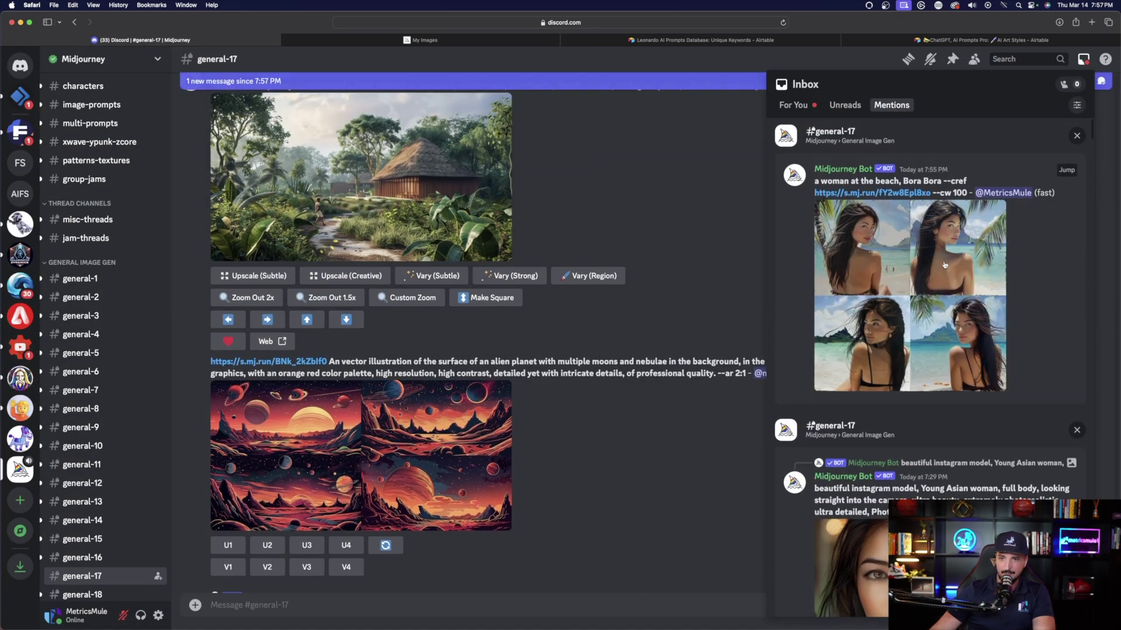
pyautogui.click(944, 265)
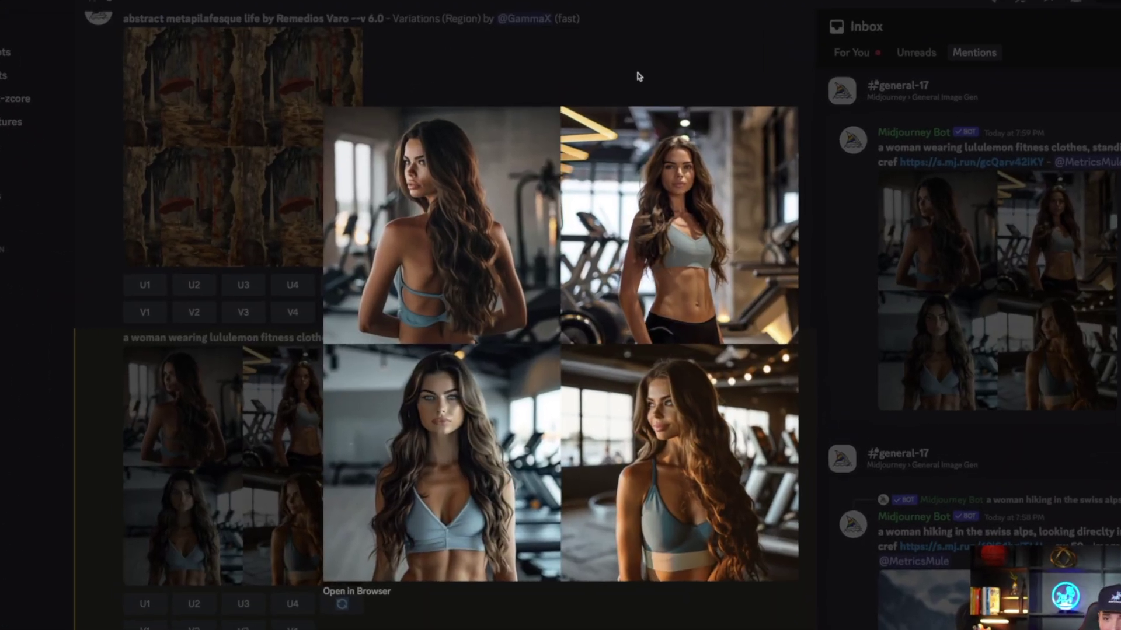
pyautogui.click(593, 44)
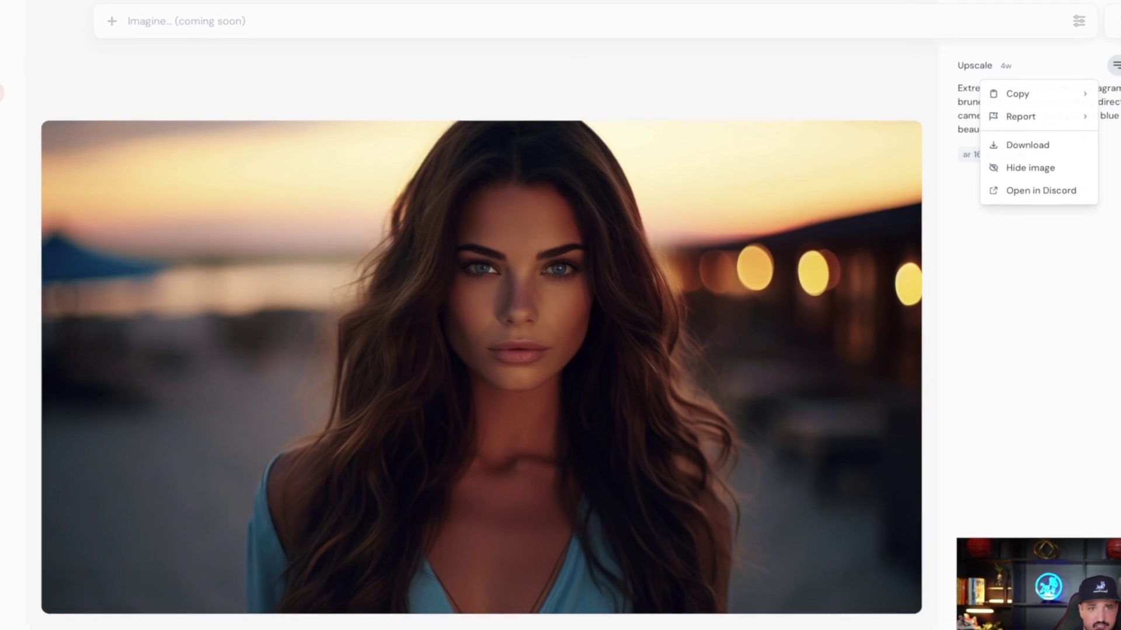
pyautogui.click(175, 40)
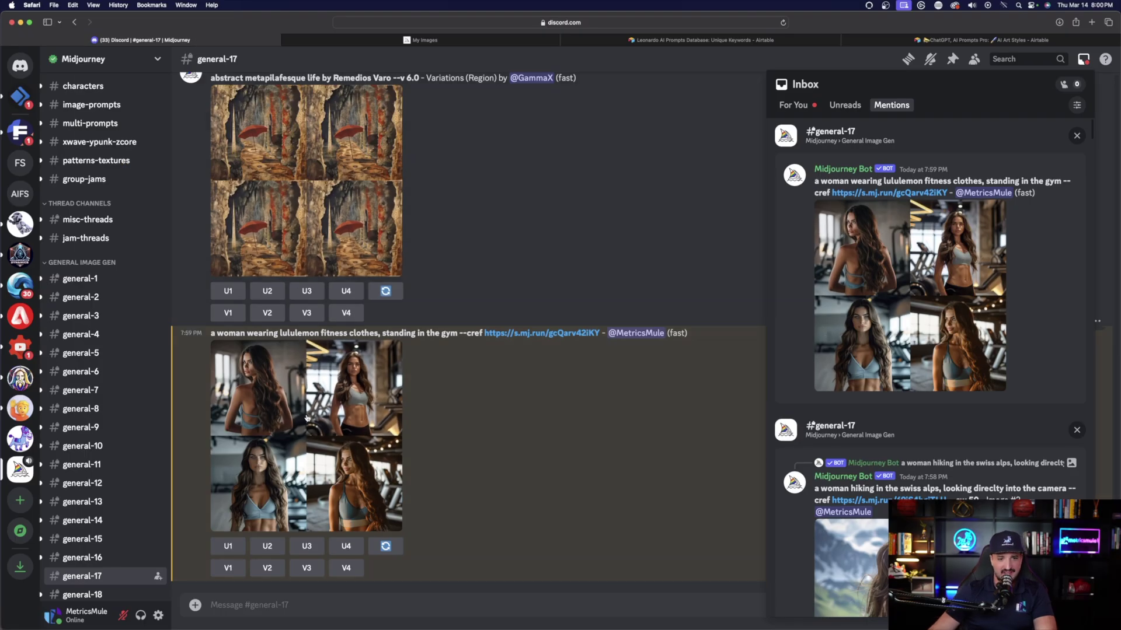
pyautogui.click(307, 418)
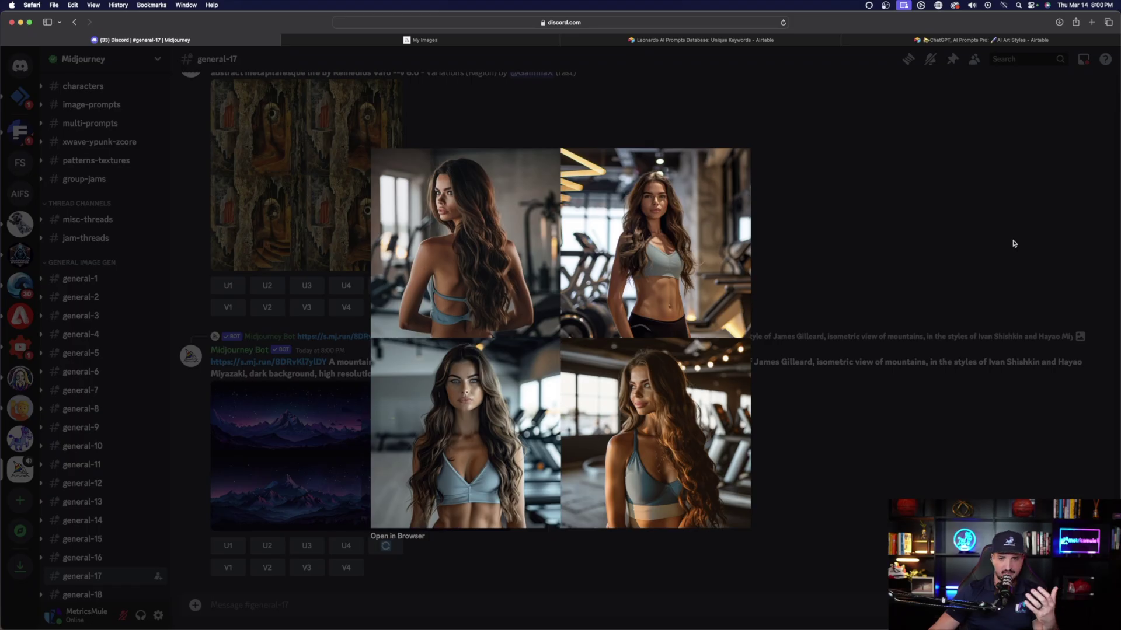
pyautogui.click(926, 224)
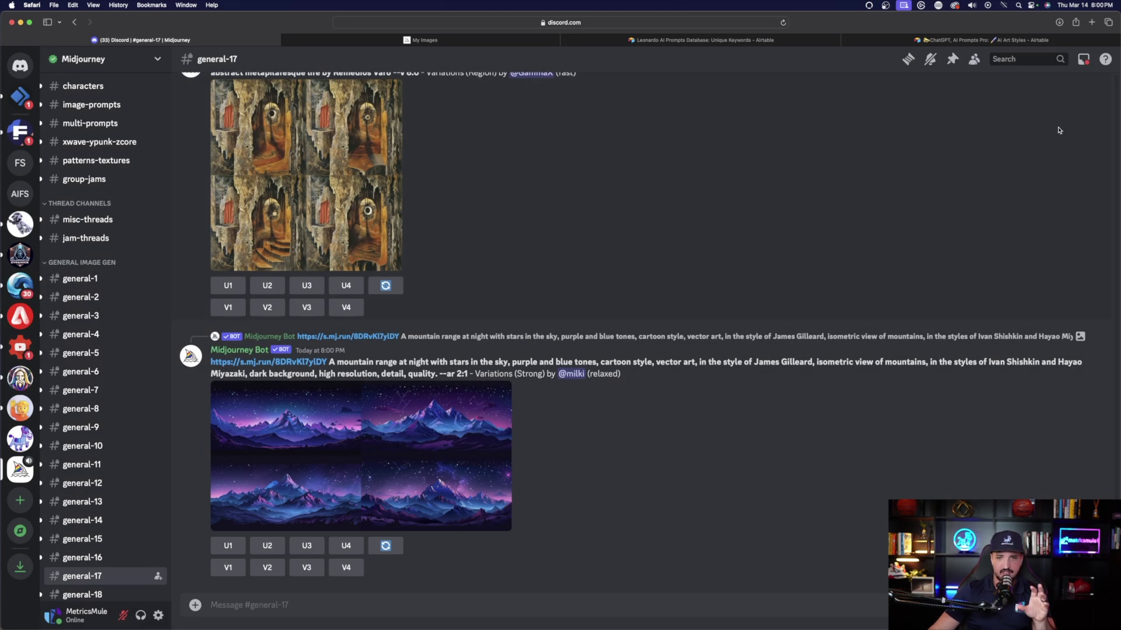
# Examine the upscaled images of the woman in lululemon fitness clothes standing in the gym one by one in My Images
pyautogui.click(1083, 59)
pyautogui.hotkey('ctrl', 'Tab')
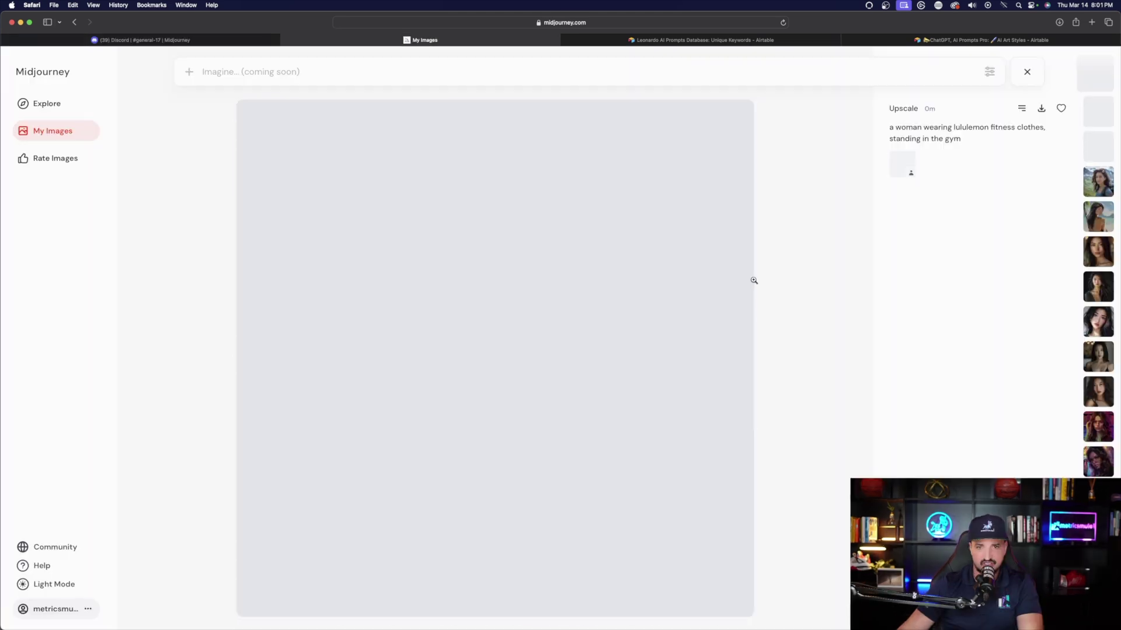
pyautogui.press('Down')
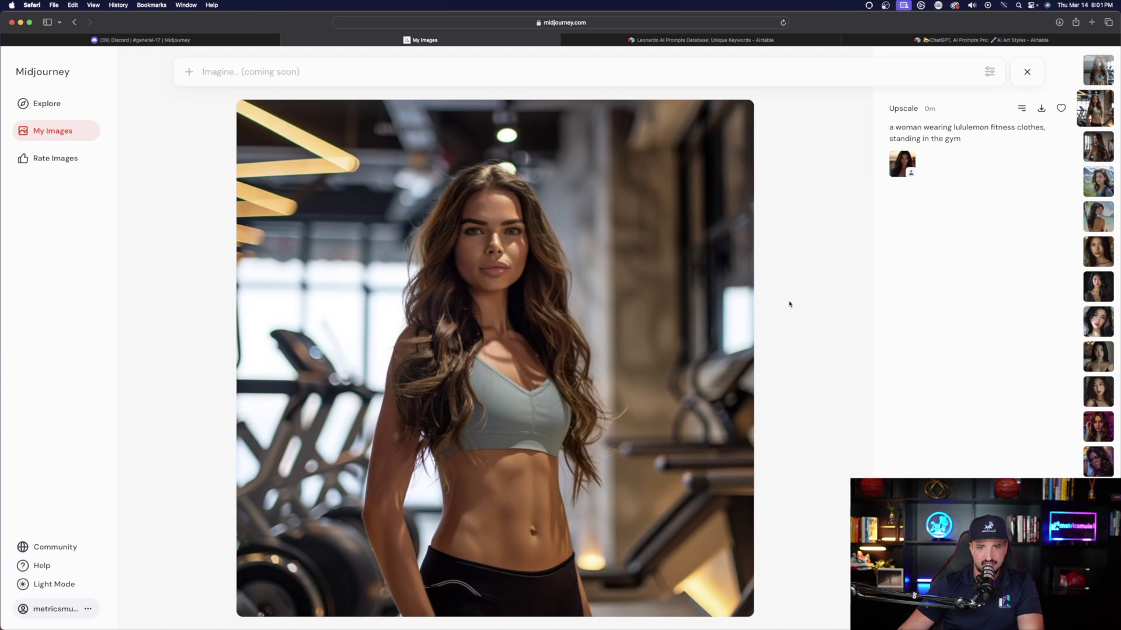
pyautogui.press('Escape')
pyautogui.click(390, 164)
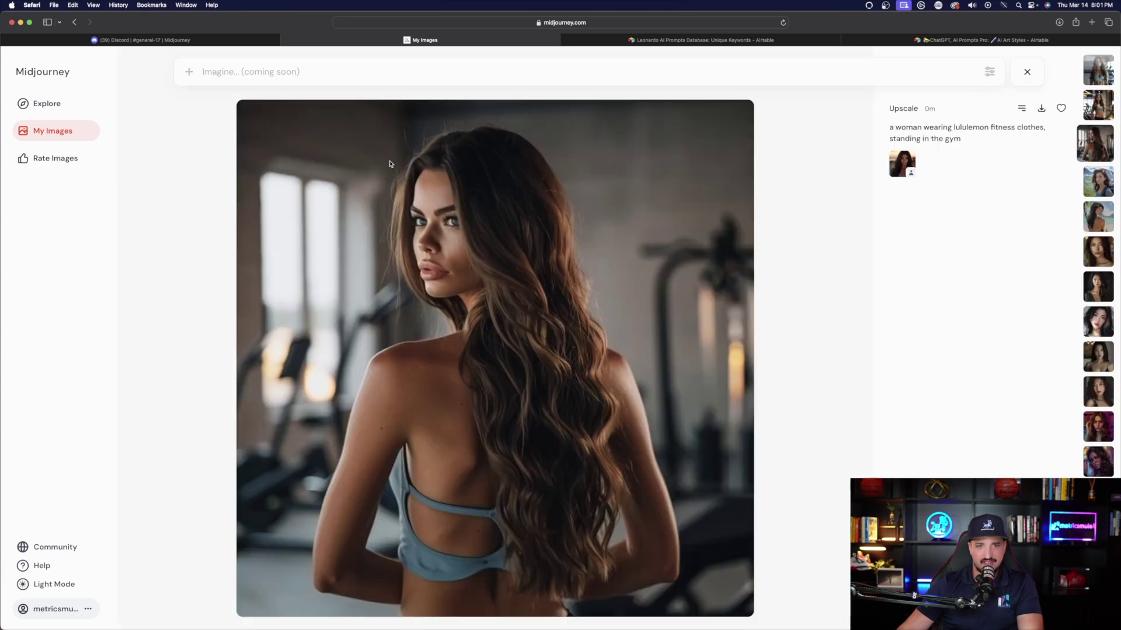
pyautogui.press('Escape')
pyautogui.click(245, 200)
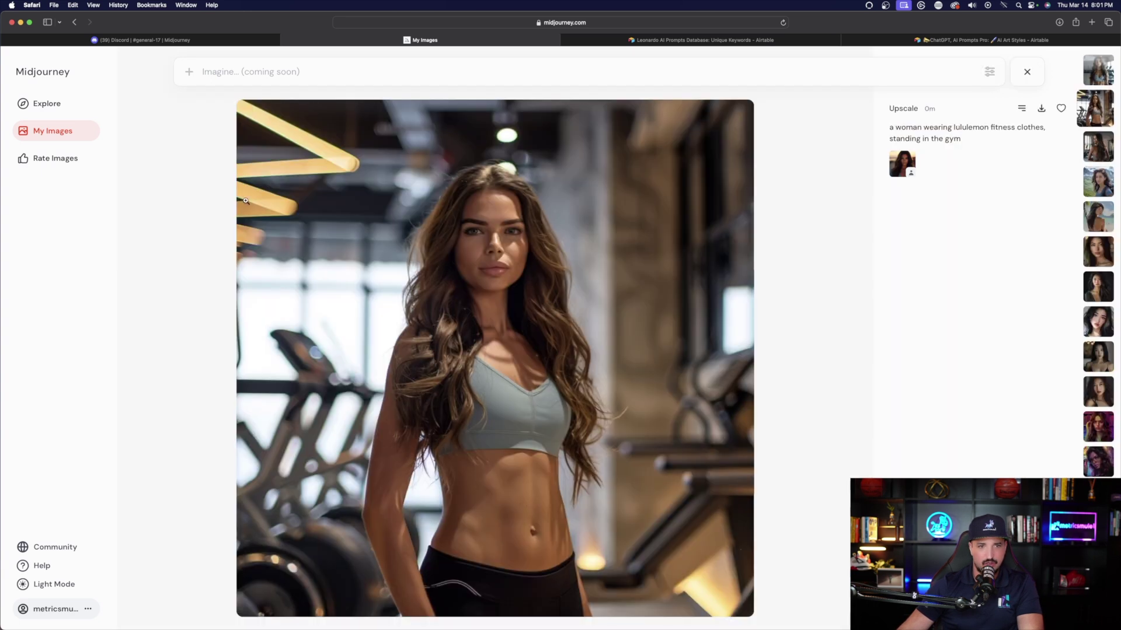
pyautogui.press('Escape')
pyautogui.click(221, 195)
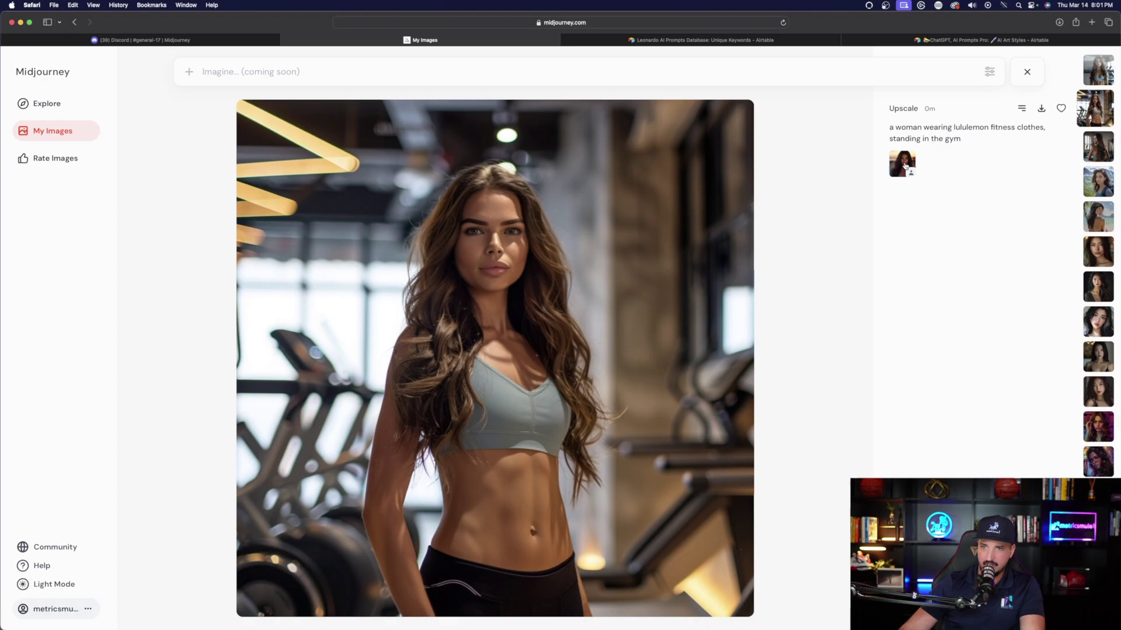
pyautogui.click(811, 155)
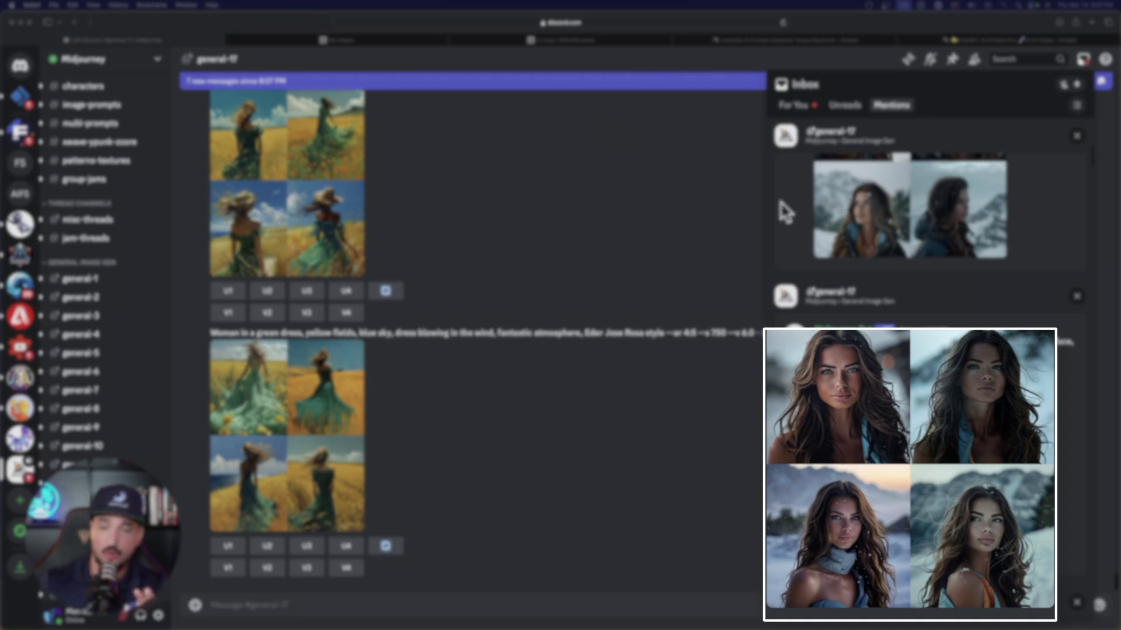
# Review the gym upscales in the Discord mentions and the enlarged snowy-mountain grid generated with --cw 100
pyautogui.scroll(3, 783, 210)
pyautogui.scroll(-5, 932, 353)
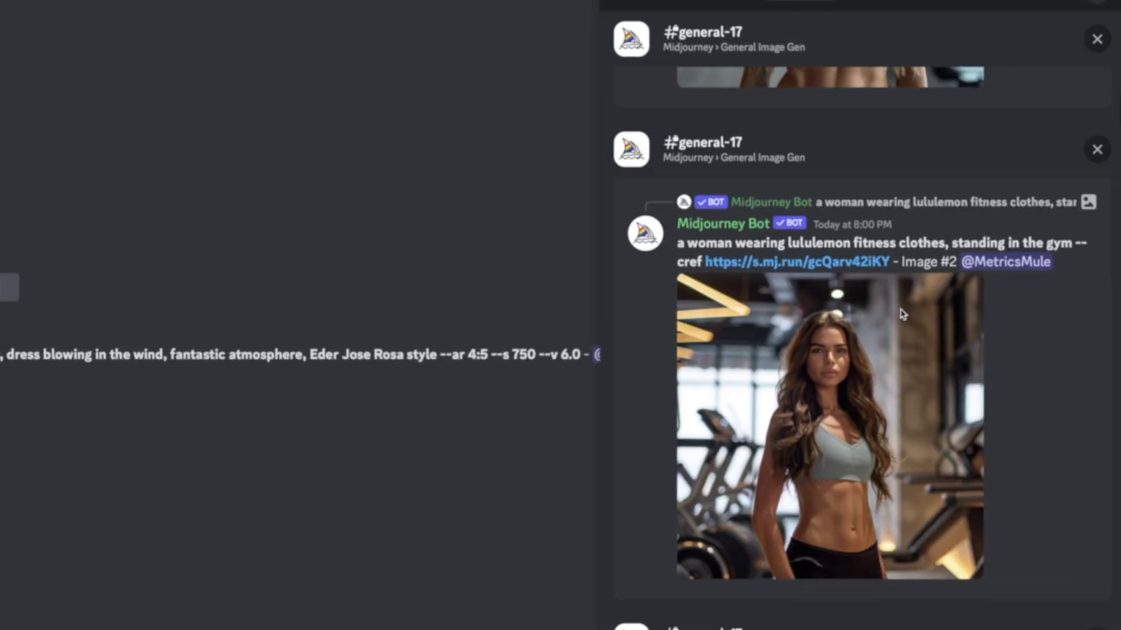
pyautogui.scroll(6, 882, 293)
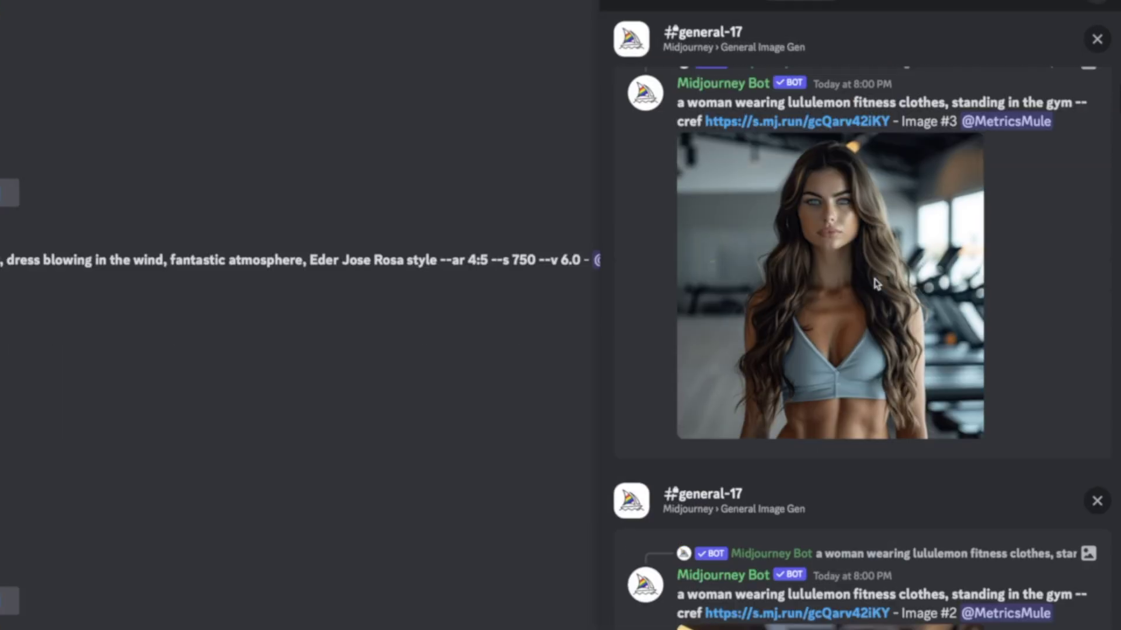
pyautogui.scroll(7, 876, 282)
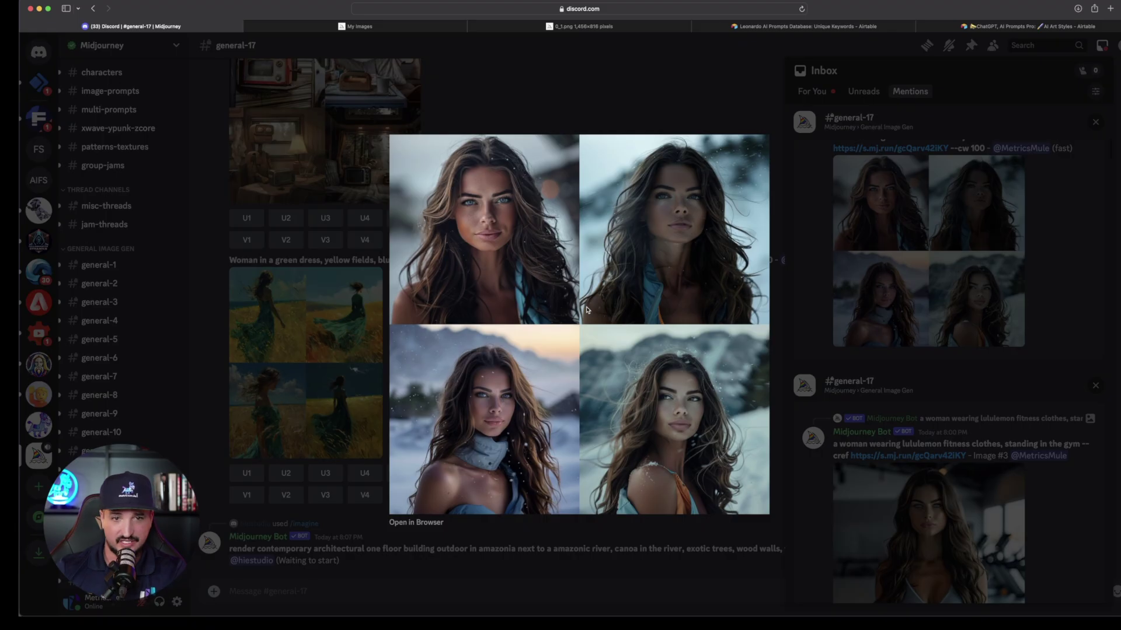
pyautogui.click(950, 237)
# View the snowy-mountain grid generated with --cw 50 and the cyberpunk woman grid generated with --cw 25 enlarged
pyautogui.scroll(2, 906, 249)
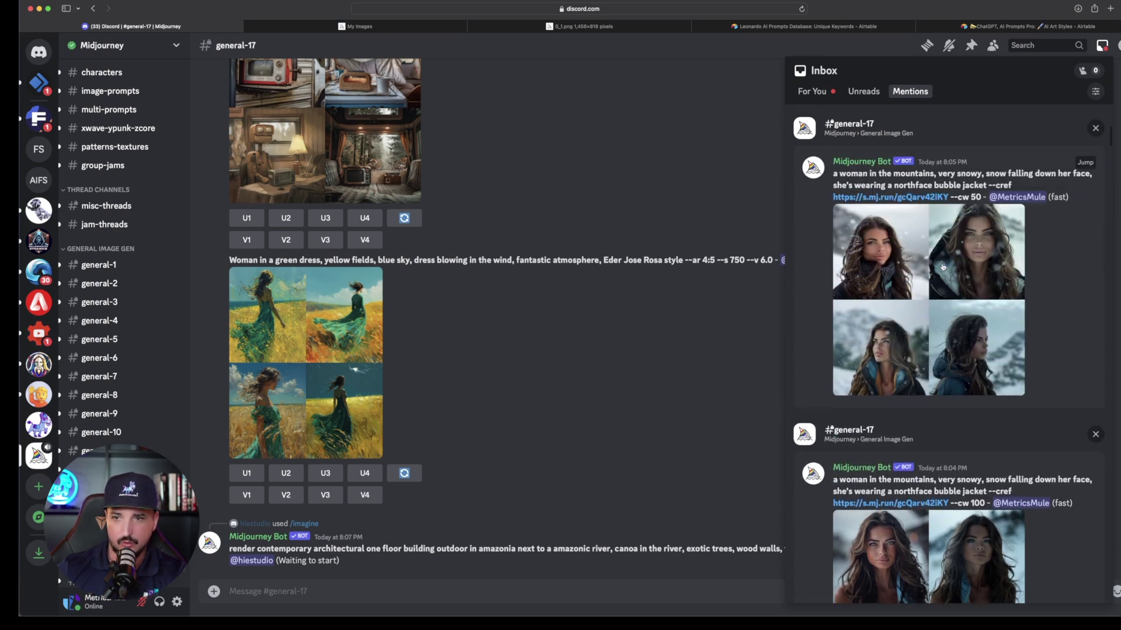
pyautogui.click(943, 267)
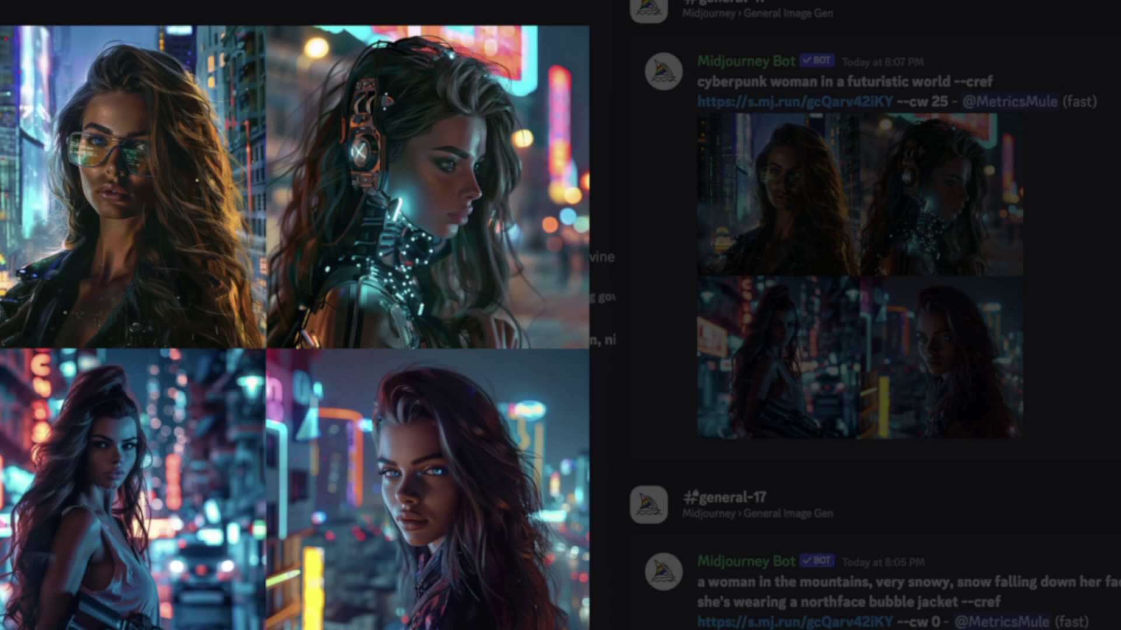
pyautogui.click(907, 136)
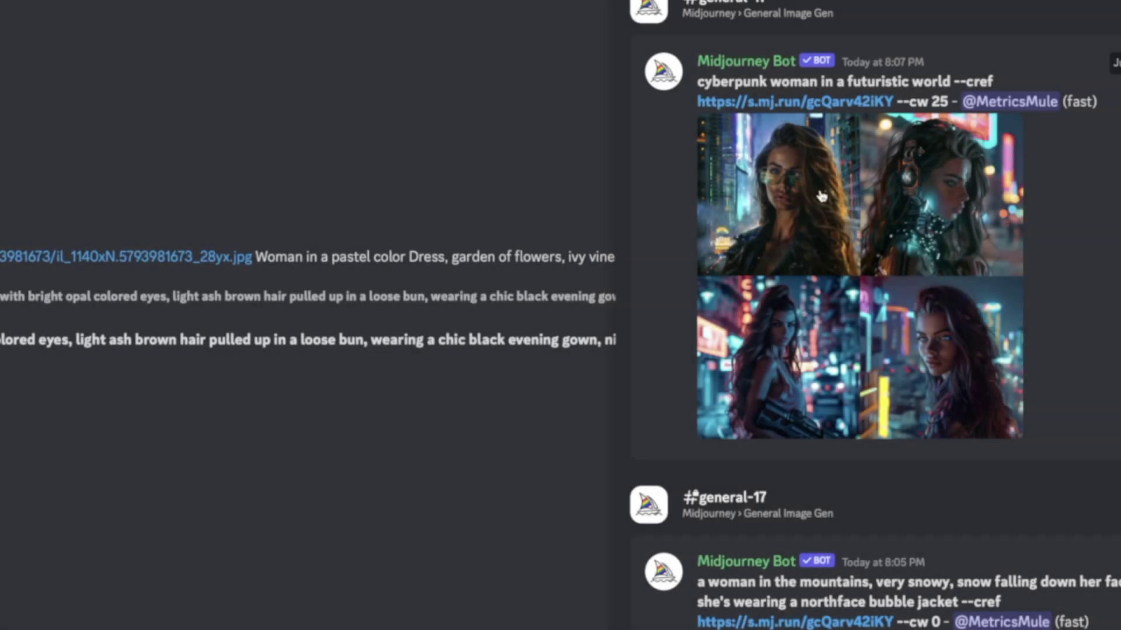
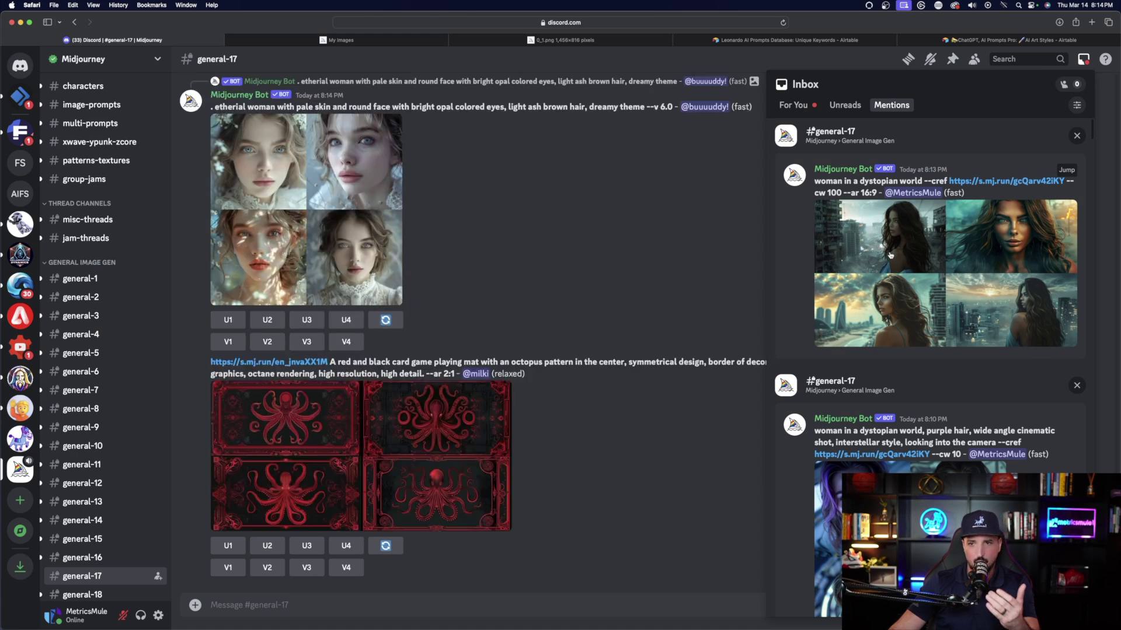
# Compare the enlarged 16:9 dystopian world grid generated with --cw 100 against the reference portrait 0_1.png
pyautogui.click(890, 255)
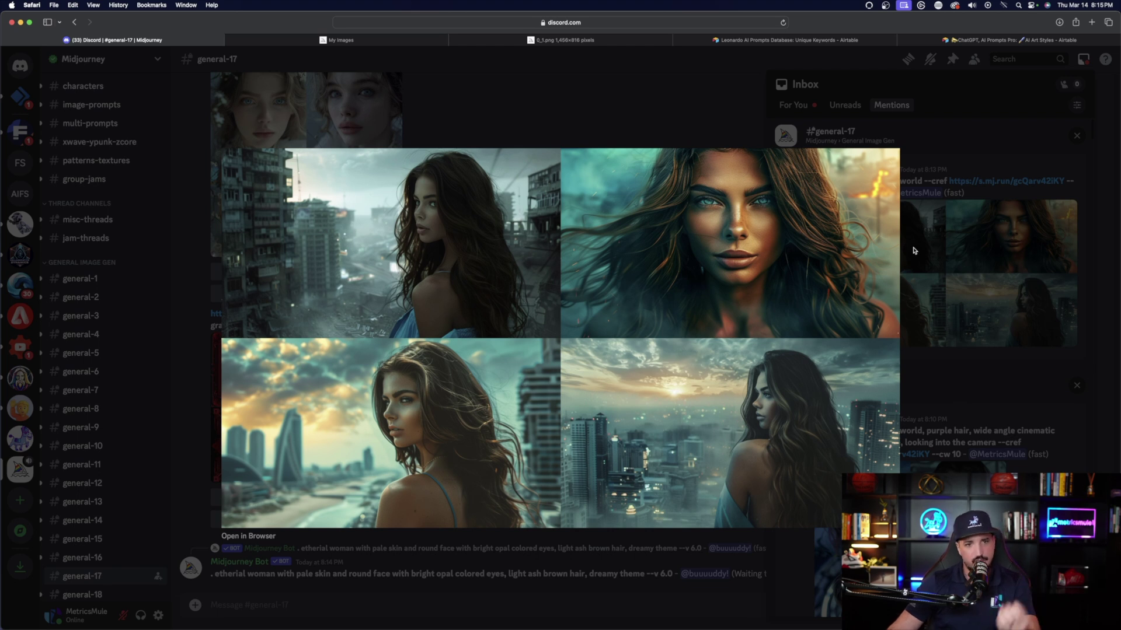
pyautogui.click(588, 41)
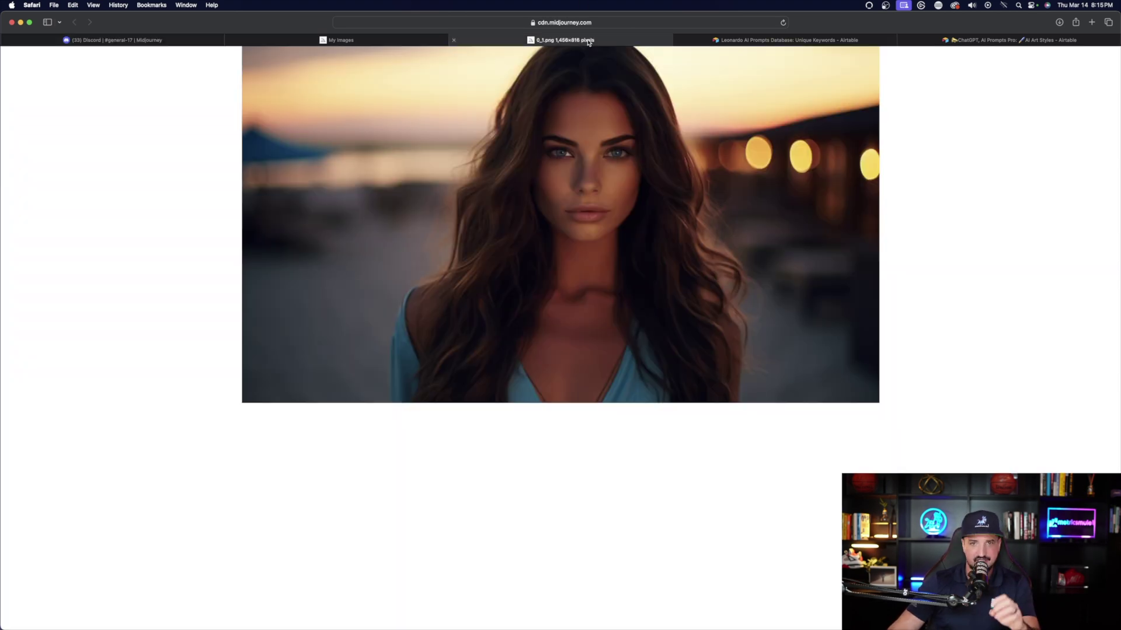
pyautogui.click(171, 40)
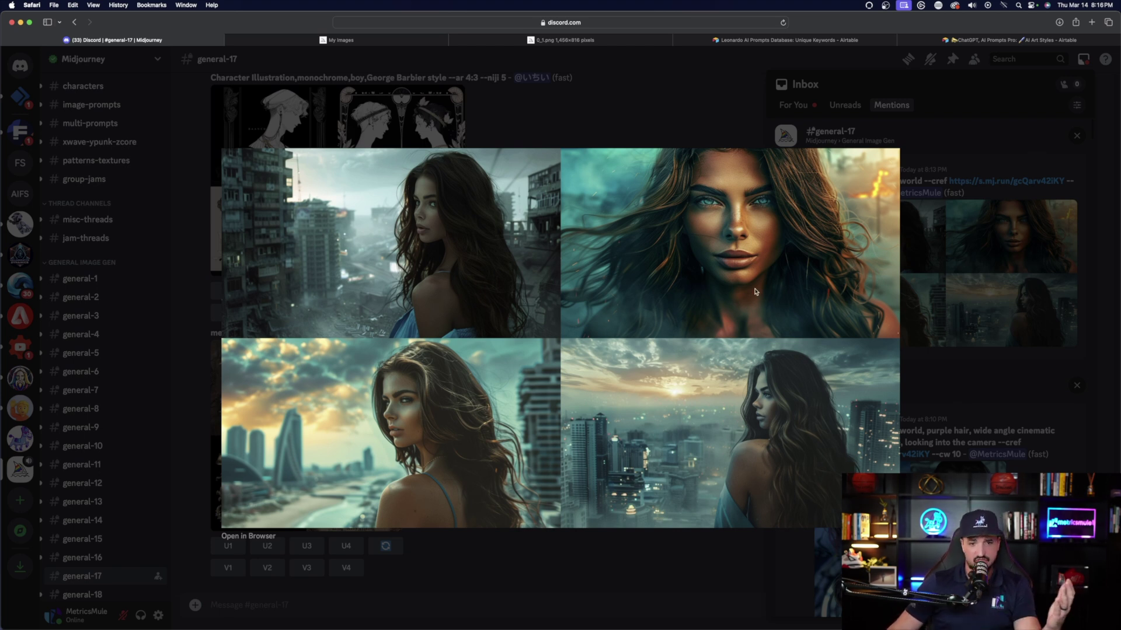
pyautogui.click(528, 38)
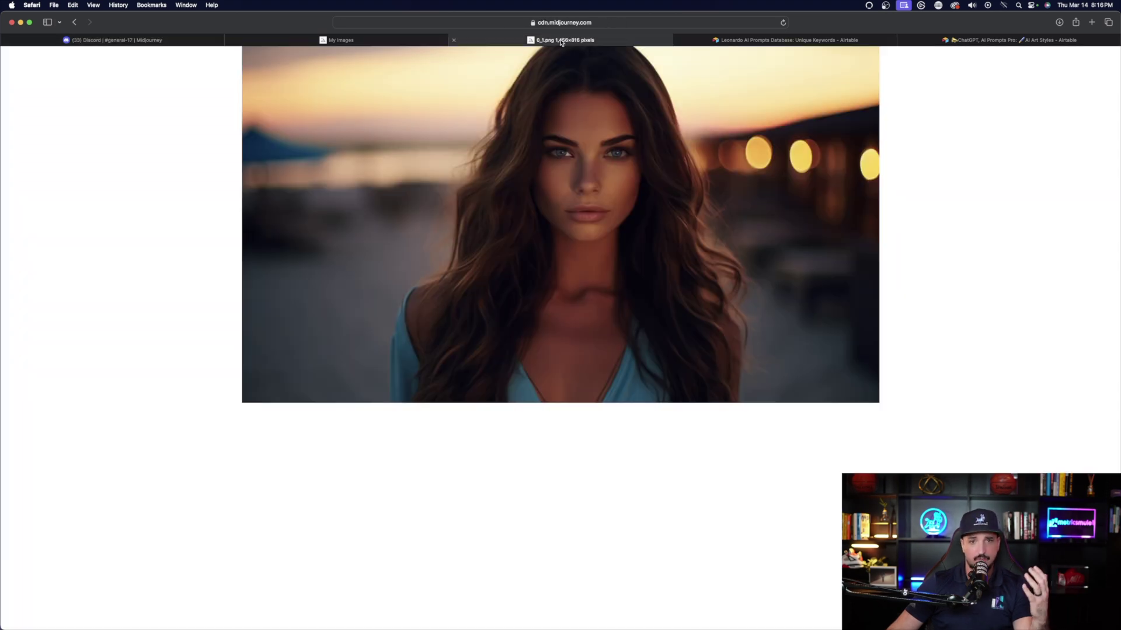